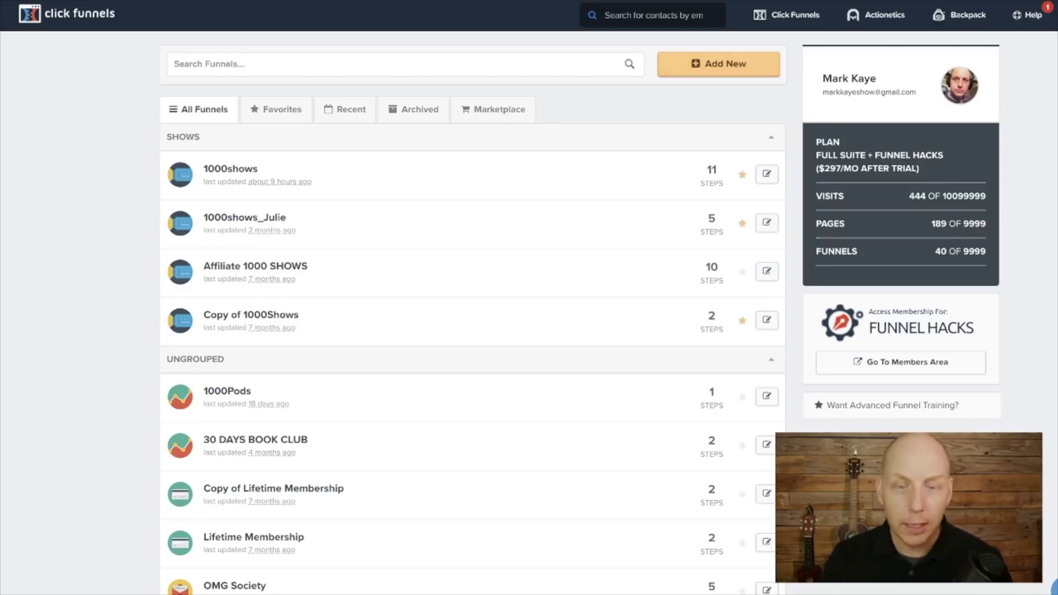
Start a new funnel using the Classic Funnel Builder
click(719, 63)
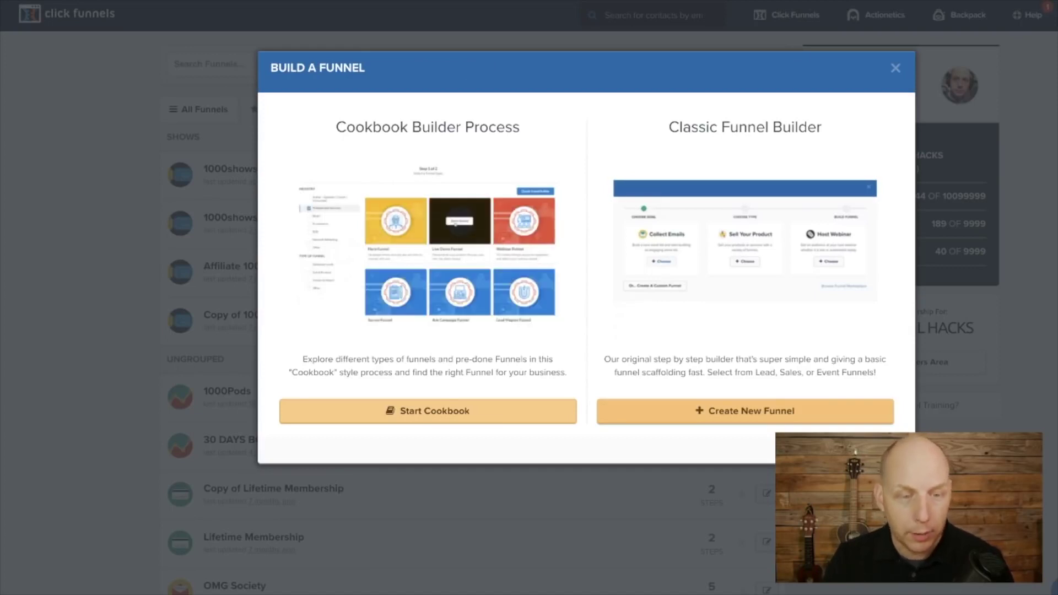
scroll(529, 298, down, 3)
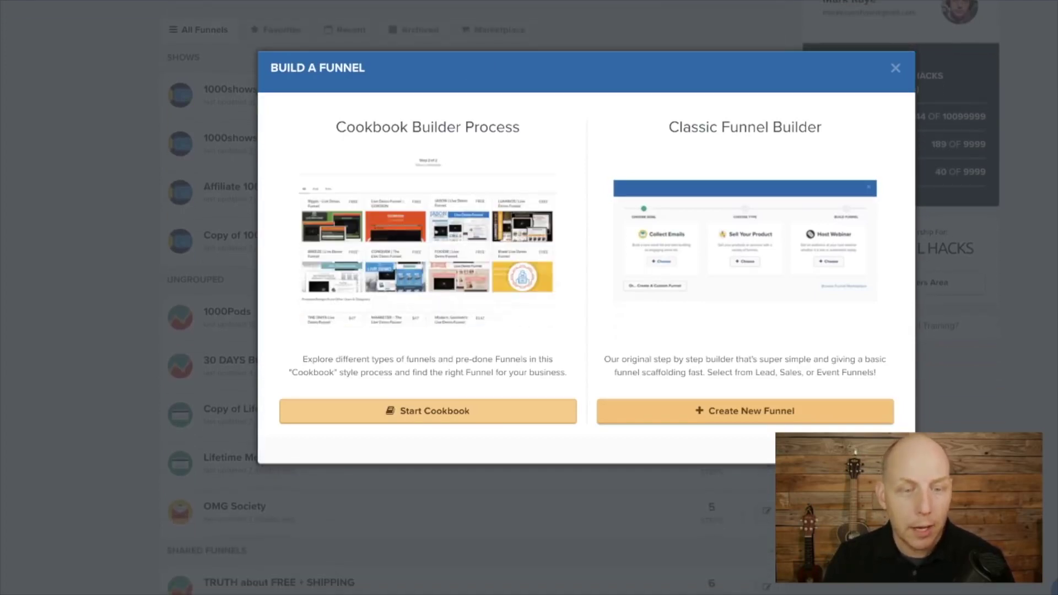
scroll(529, 297, down, 3)
scroll(530, 298, up, 3)
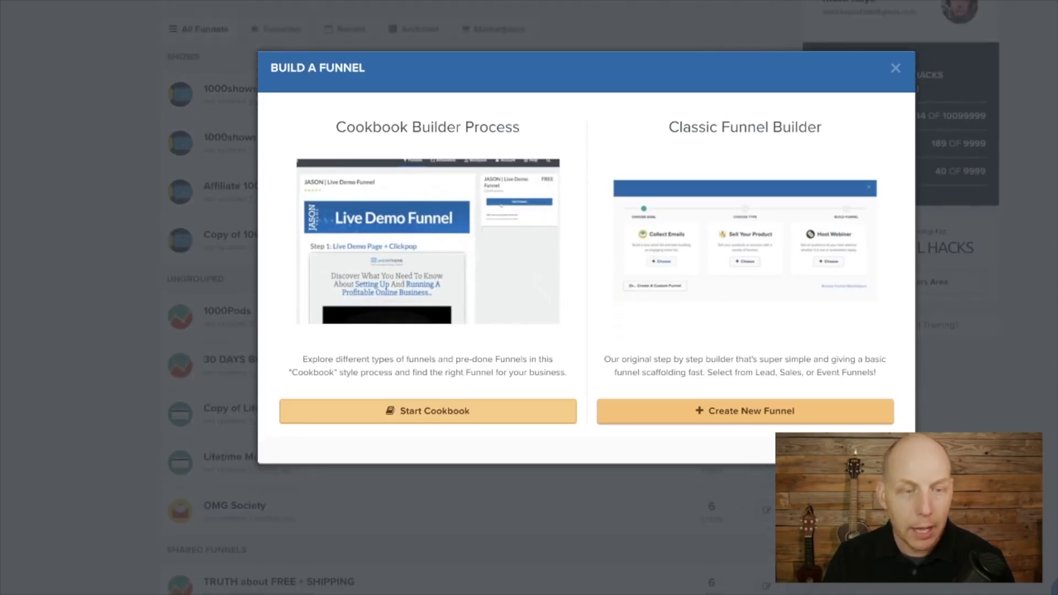
scroll(530, 298, up, 3)
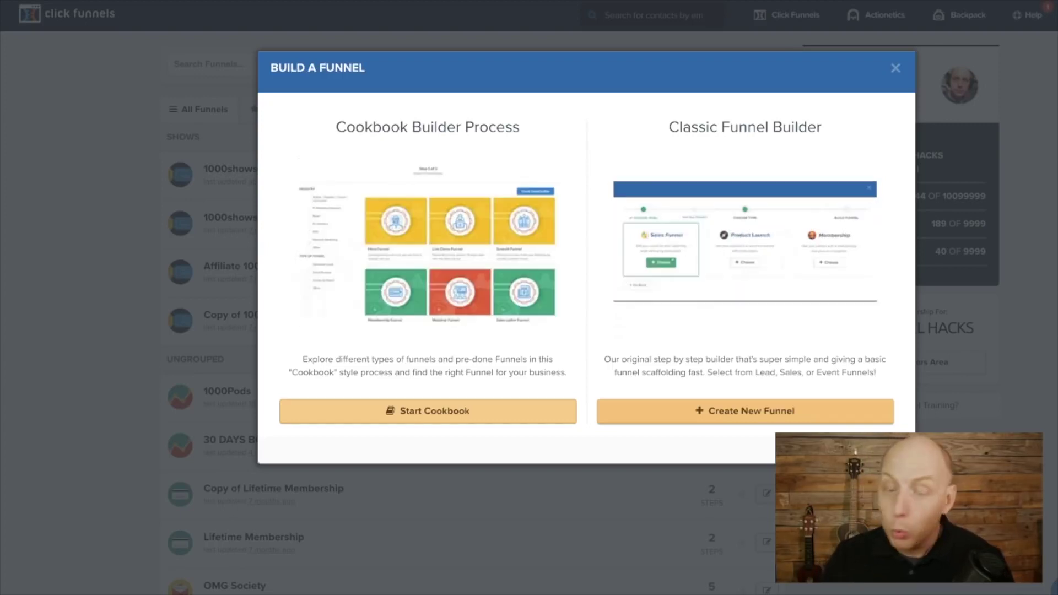
click(746, 411)
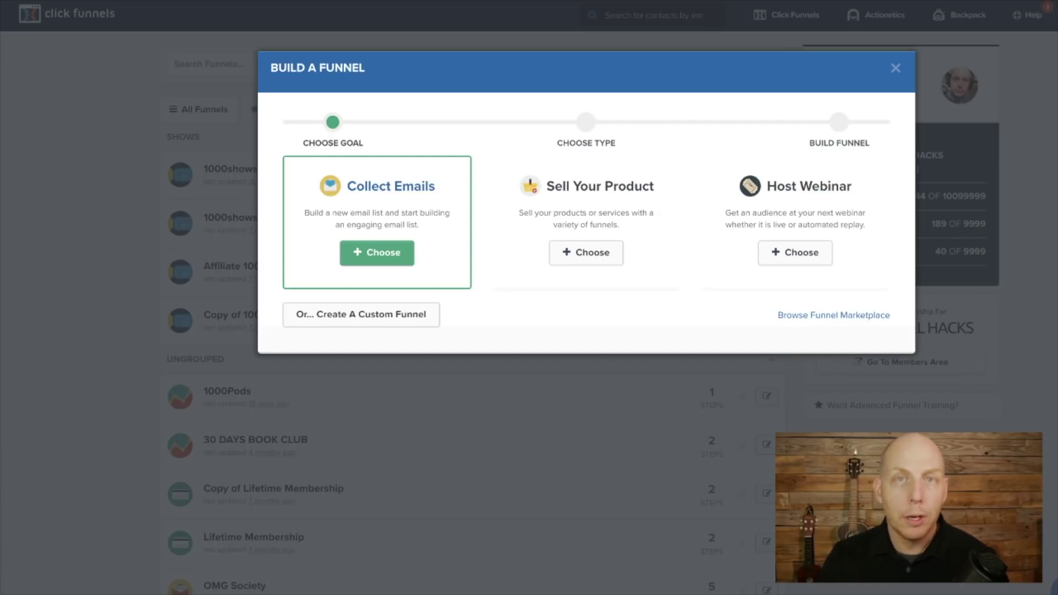
Choose the Collect Emails goal and build the funnel under the name "Email capture Demo"
click(377, 252)
click(455, 190)
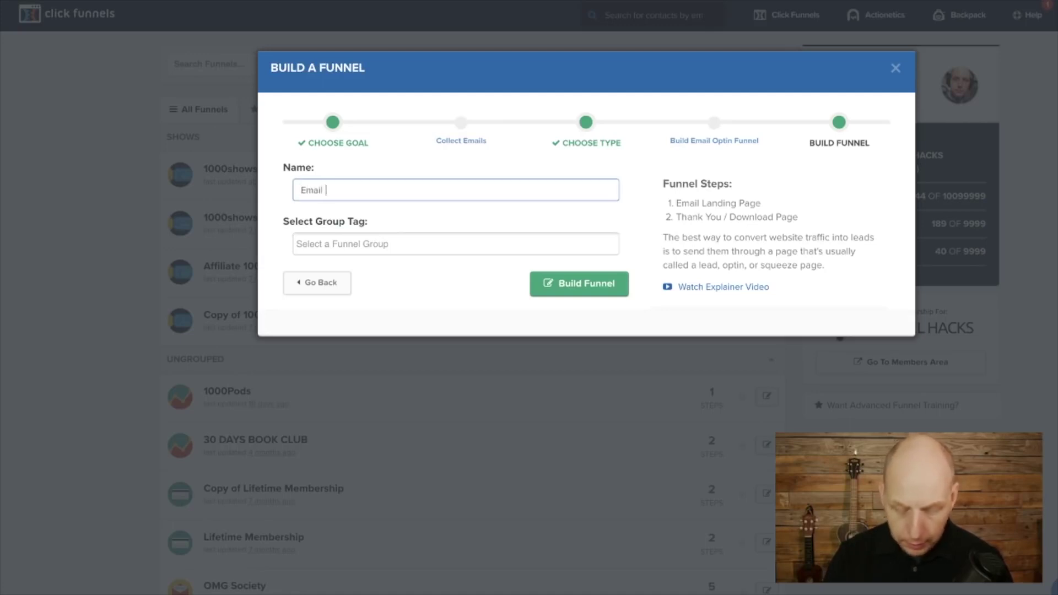
text(Email capture Demo)
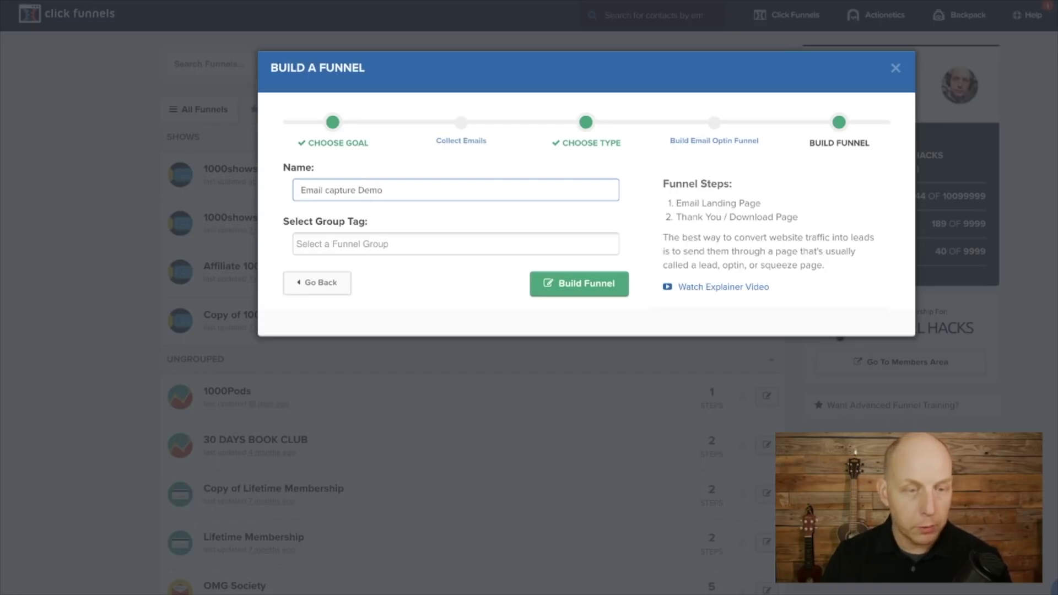
key(Return)
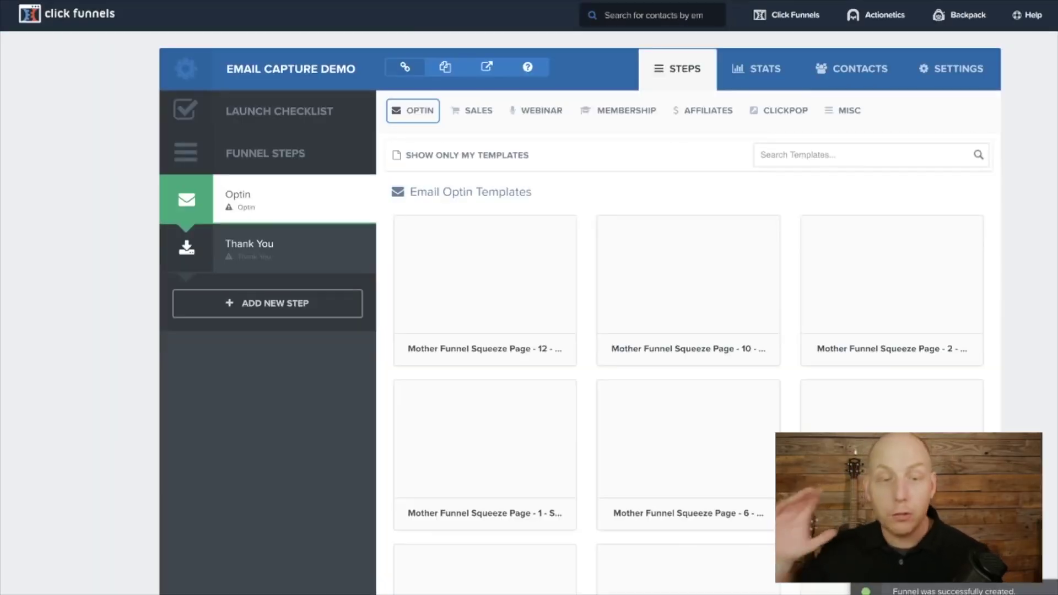
Browse the email optin templates available for the Optin step
scroll(485, 265, down, 1)
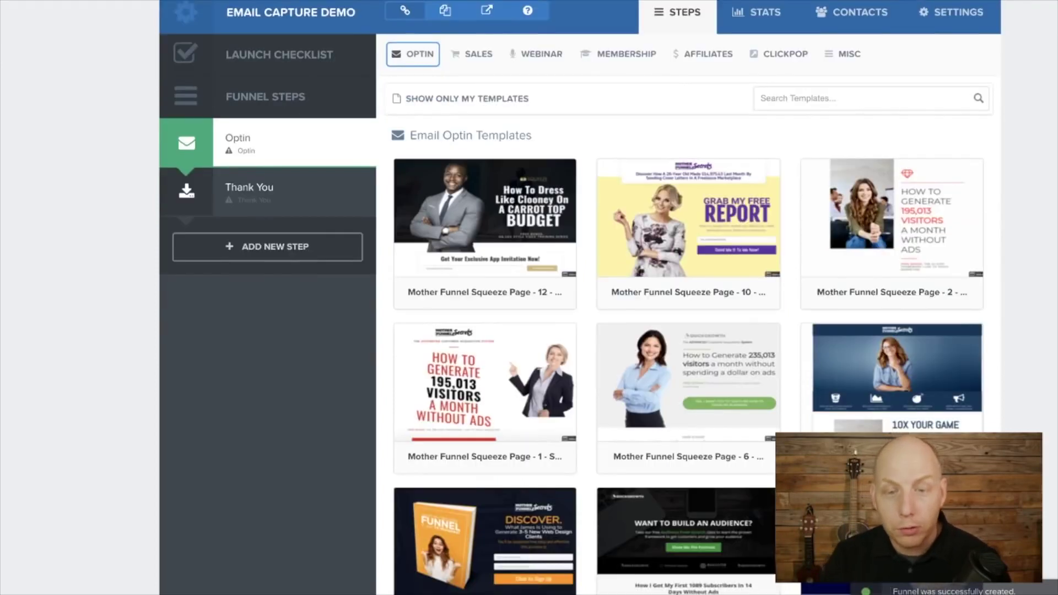
scroll(882, 232, down, 3)
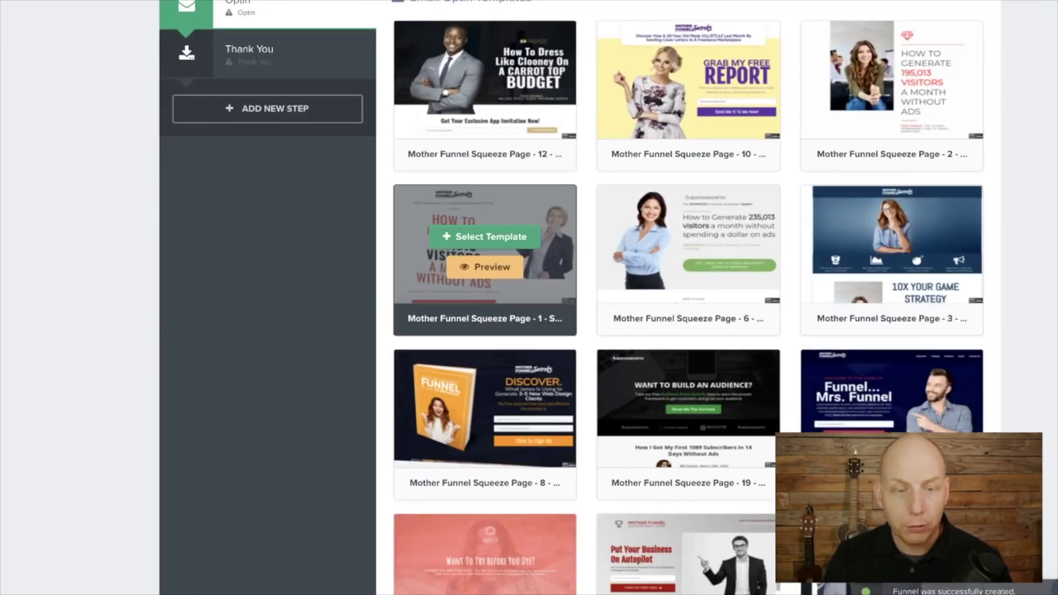
scroll(892, 254, down, 4)
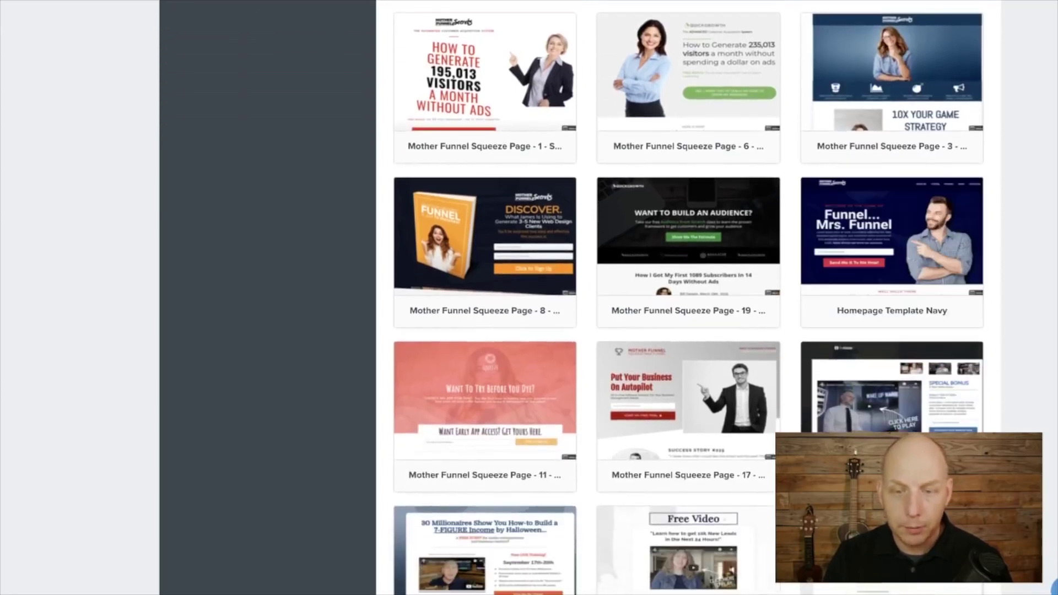
scroll(485, 182, down, 1)
scroll(485, 182, up, 3)
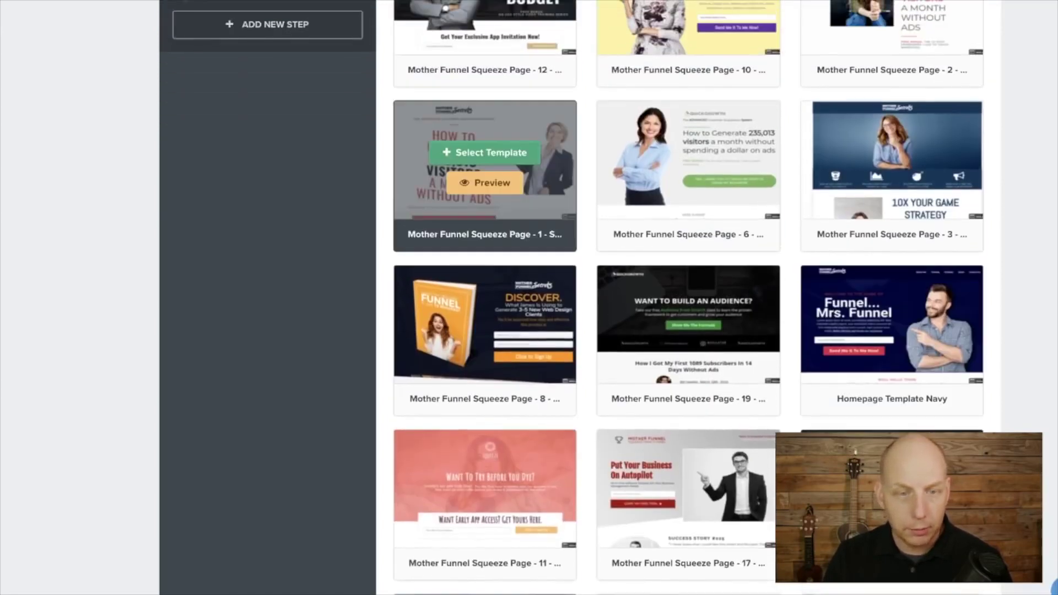
scroll(496, 182, up, 5)
scroll(496, 182, down, 1)
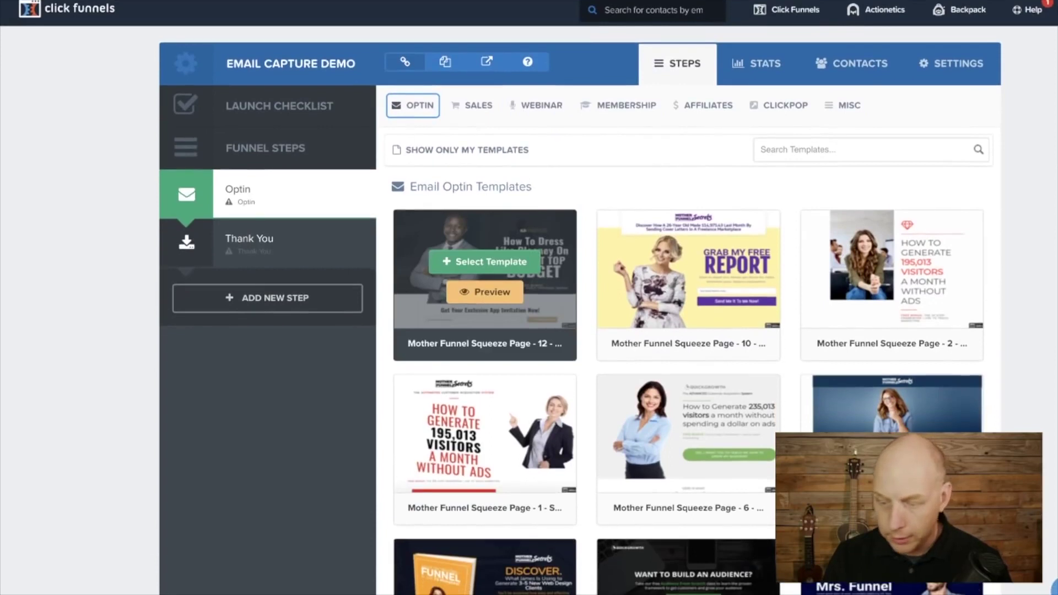
scroll(893, 193, down, 2)
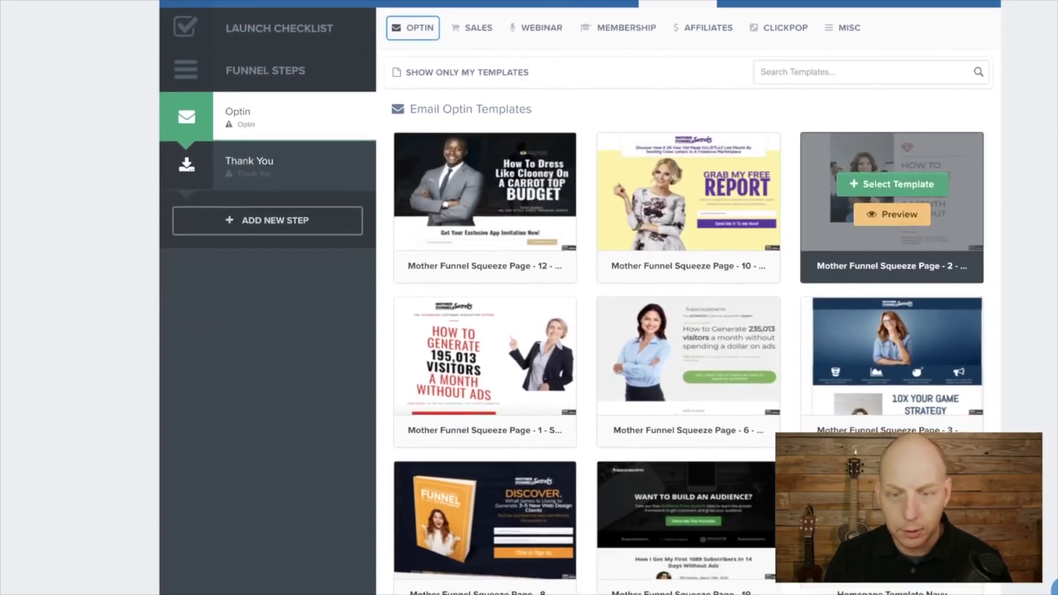
scroll(893, 138, down, 3)
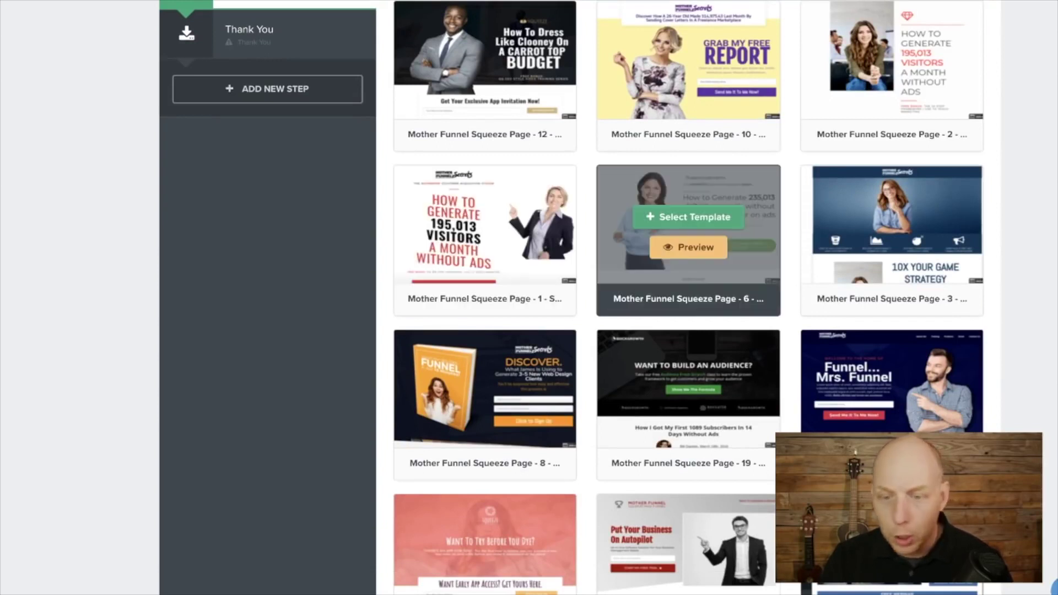
Preview the "Mother Funnel Squeeze Page - 1" template and examine its headline area
scroll(689, 240, down, 1)
click(493, 197)
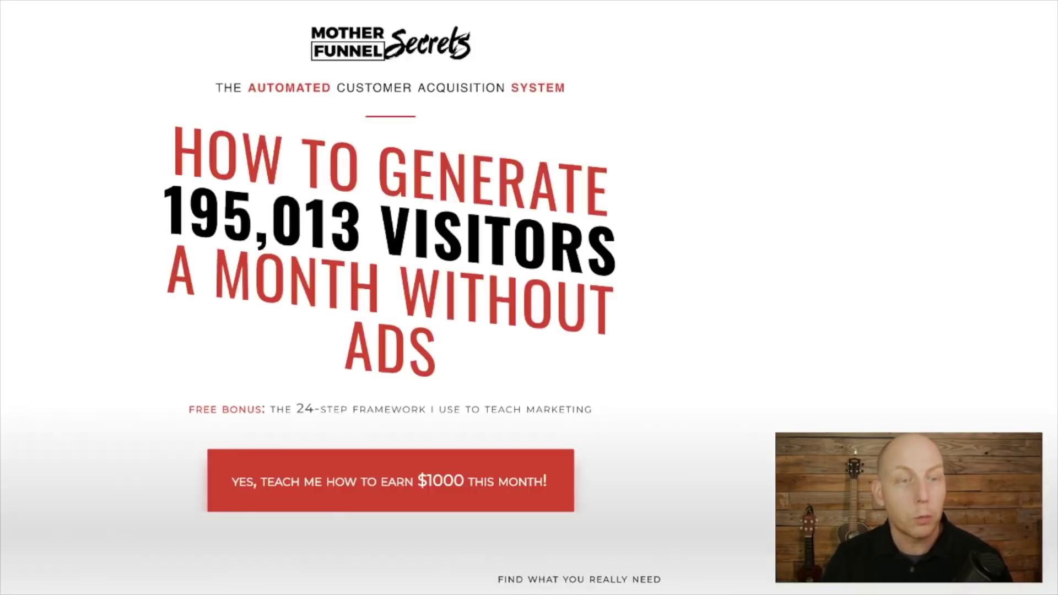
scroll(529, 297, down, 1)
scroll(529, 298, up, 1)
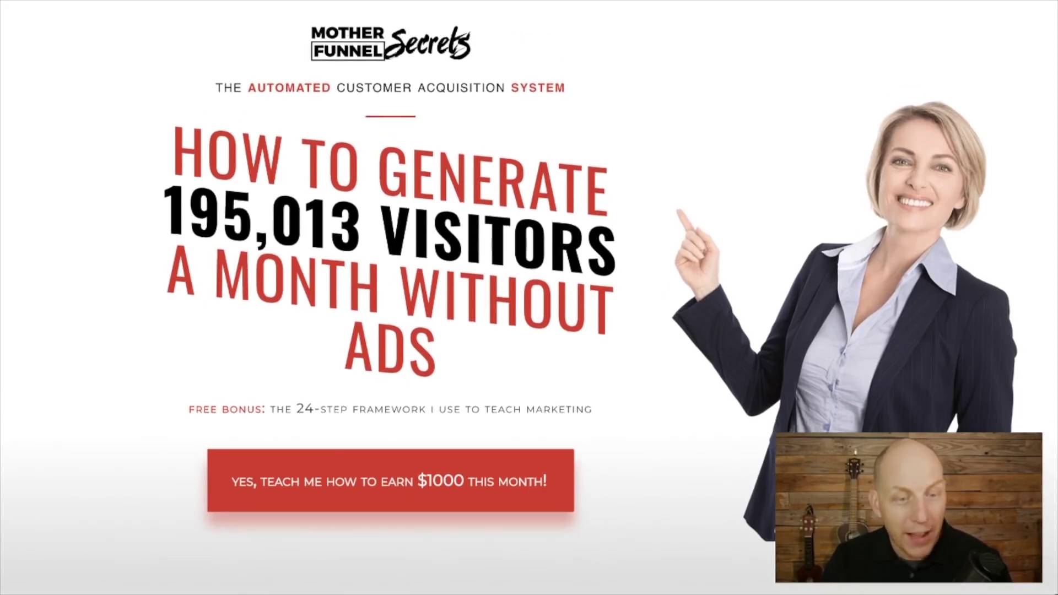
scroll(510, 298, down, 2)
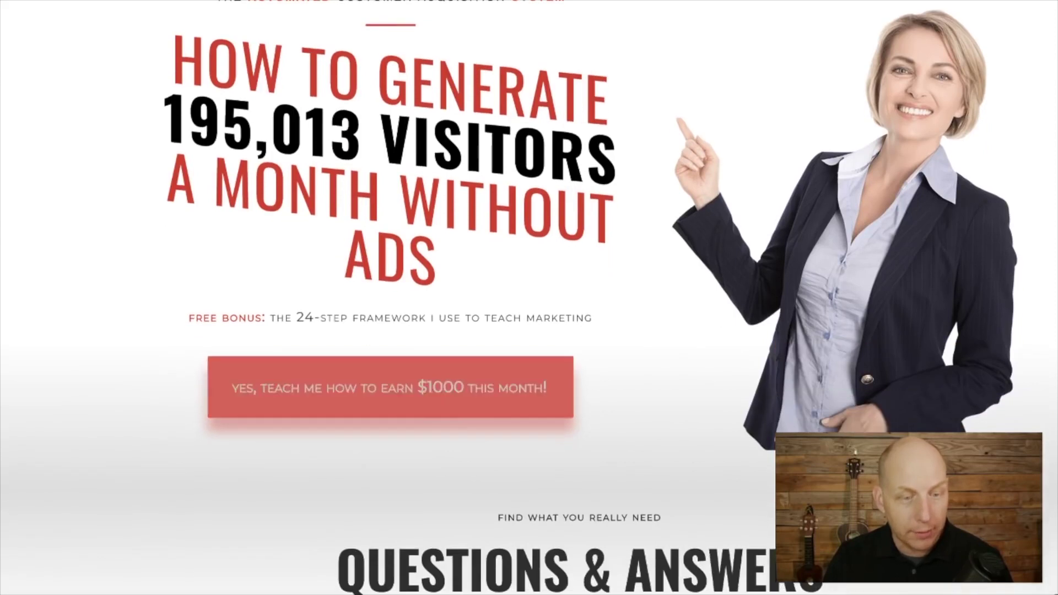
Check the previewed page's sign-up pop-up and its Questions & Answers section, and close the preview
click(390, 388)
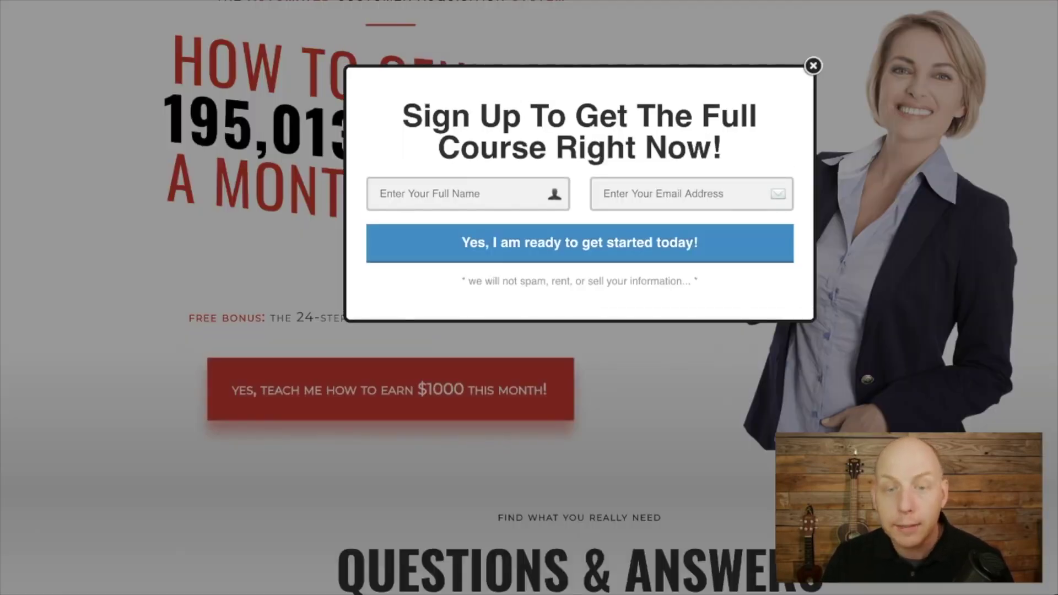
key(Escape)
scroll(530, 275, up, 2)
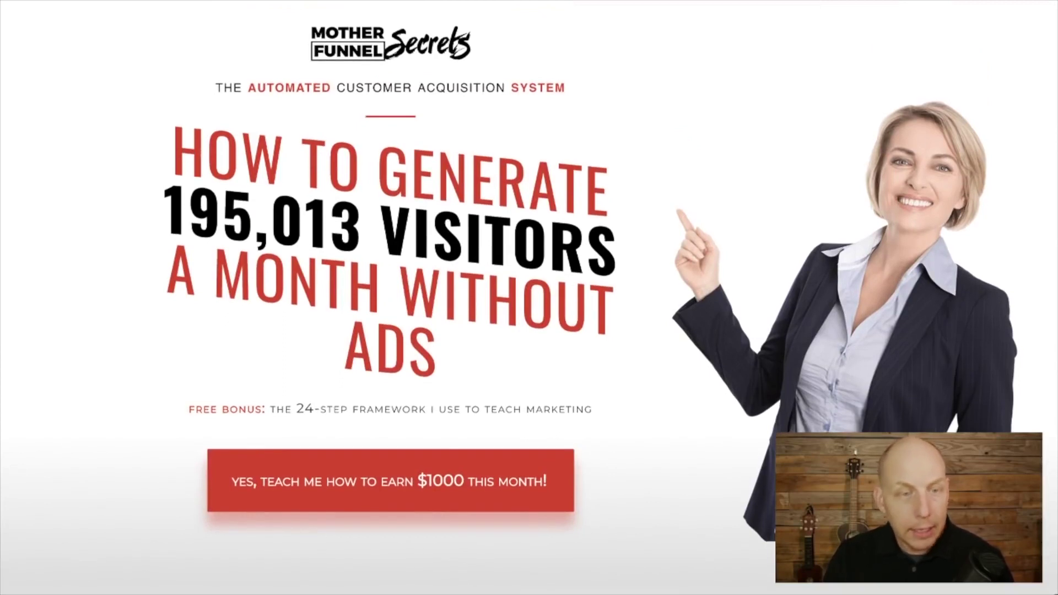
scroll(529, 298, down, 10)
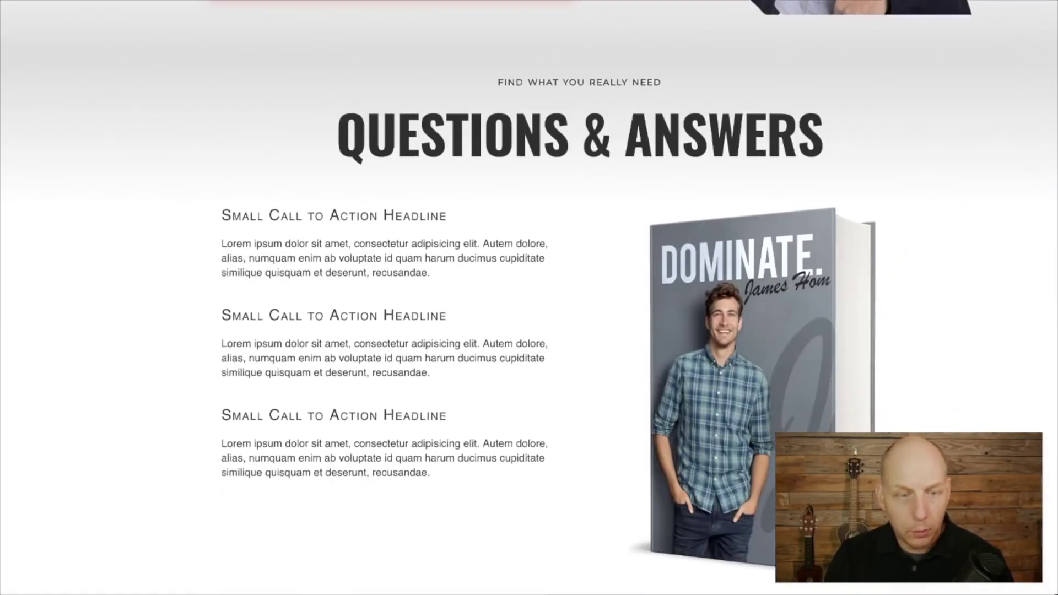
scroll(530, 297, up, 10)
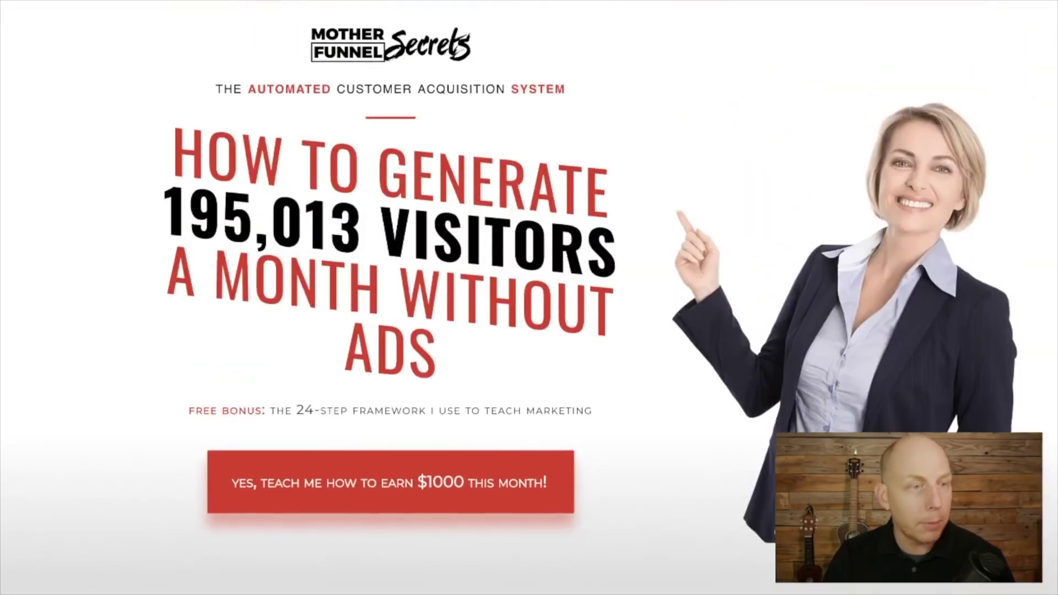
key(ctrl+w)
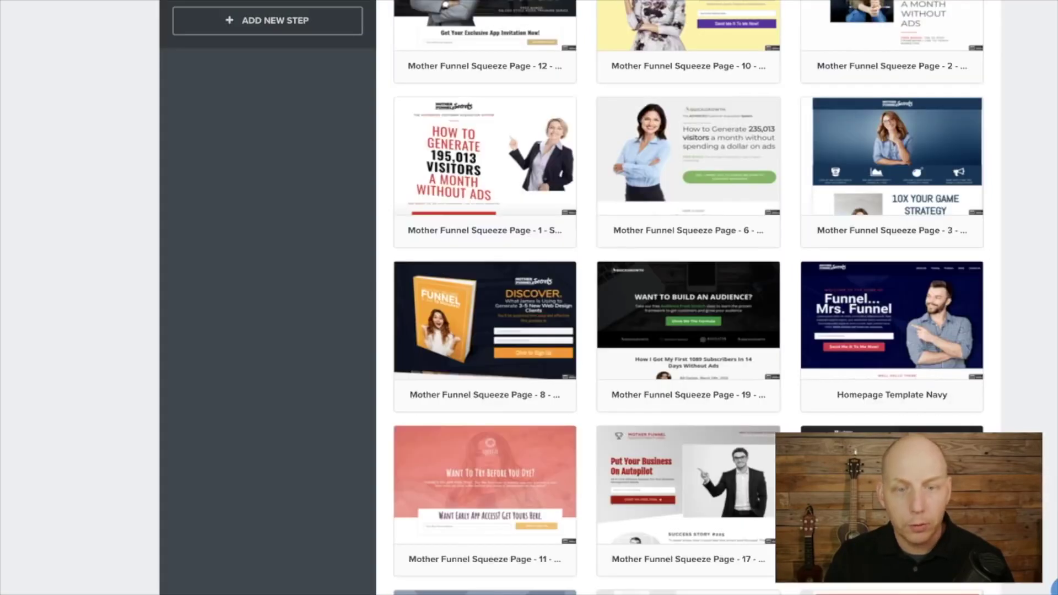
Look through more optin templates and preview "Mother Funnel Squeeze Page - 14", the "Just Opt-In" design
scroll(689, 166, down, 10)
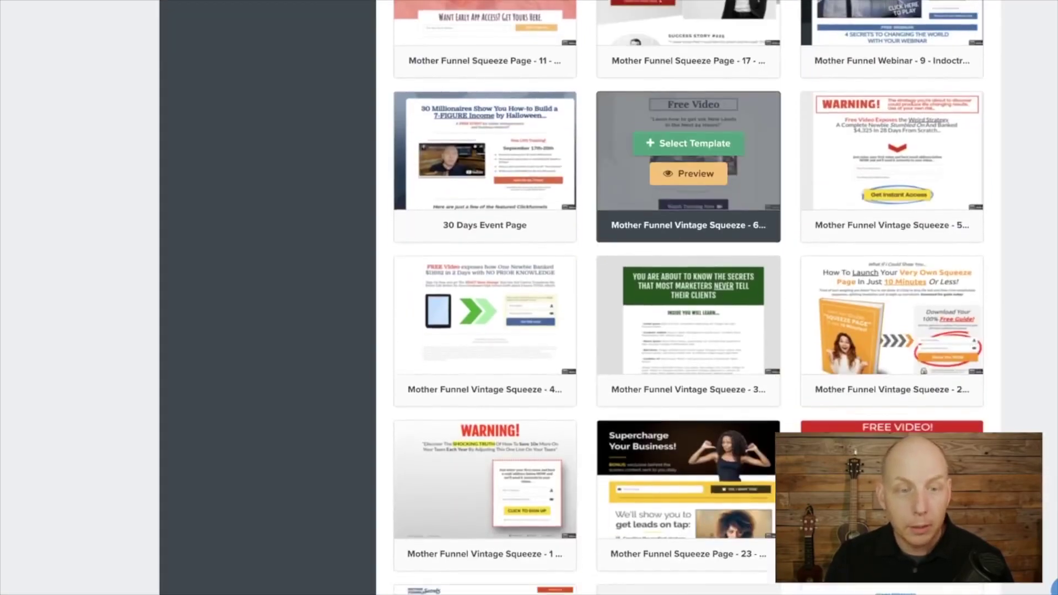
scroll(689, 165, down, 5)
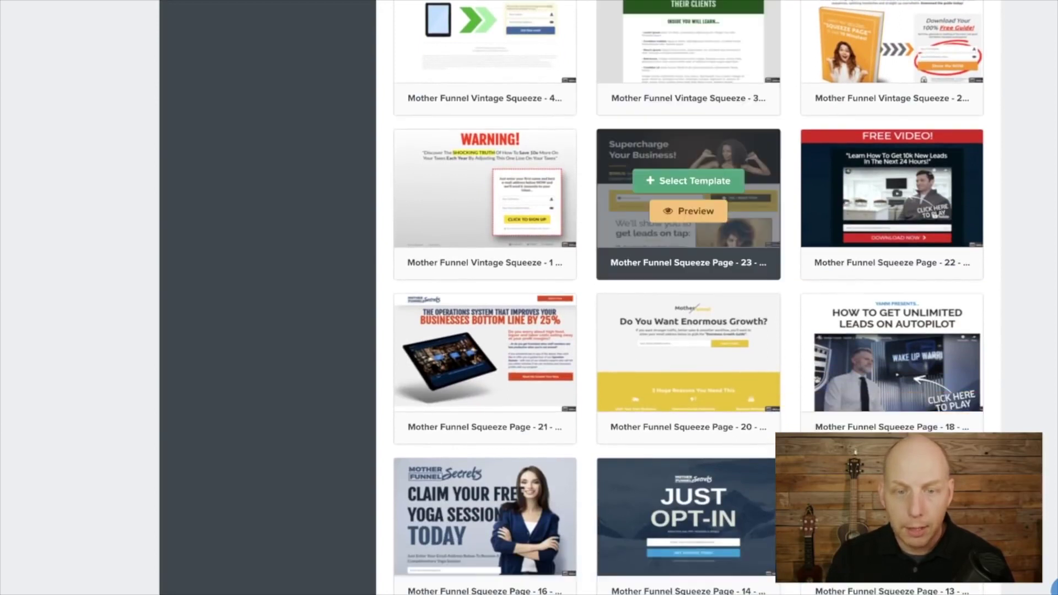
scroll(894, 210, down, 2)
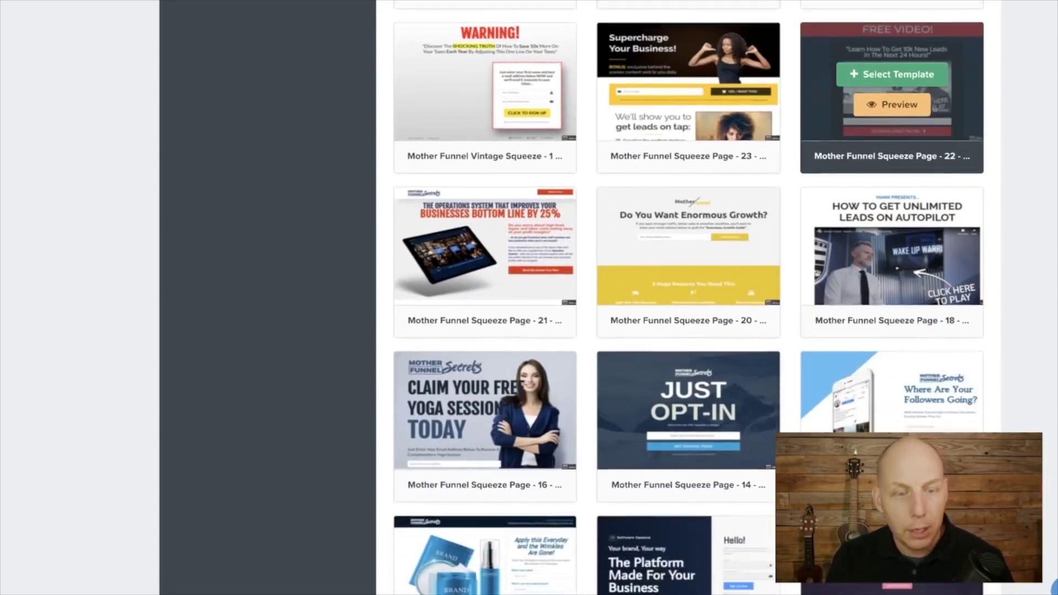
scroll(689, 220, down, 1)
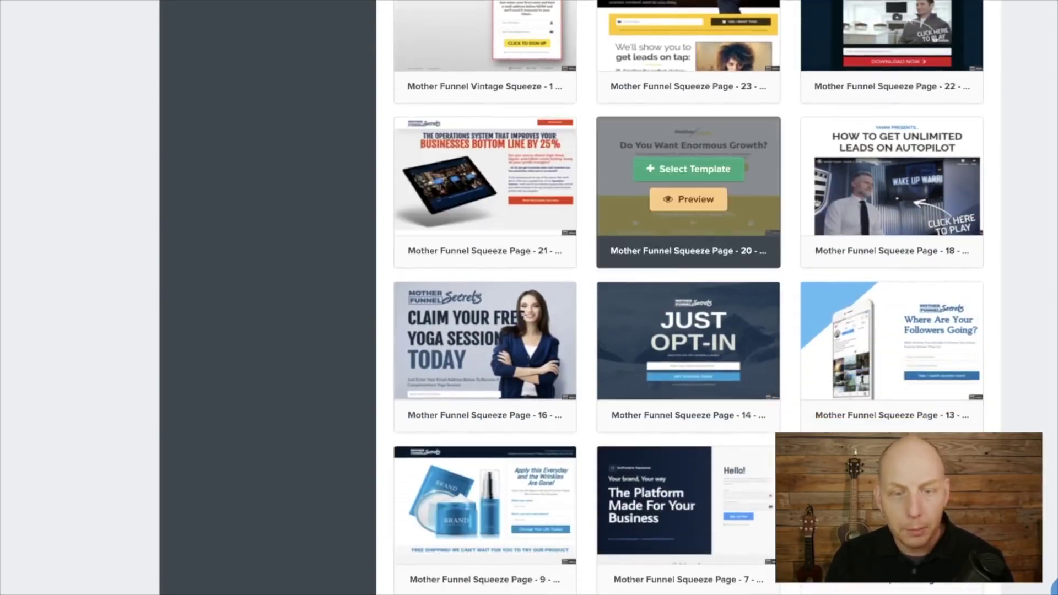
scroll(689, 298, down, 2)
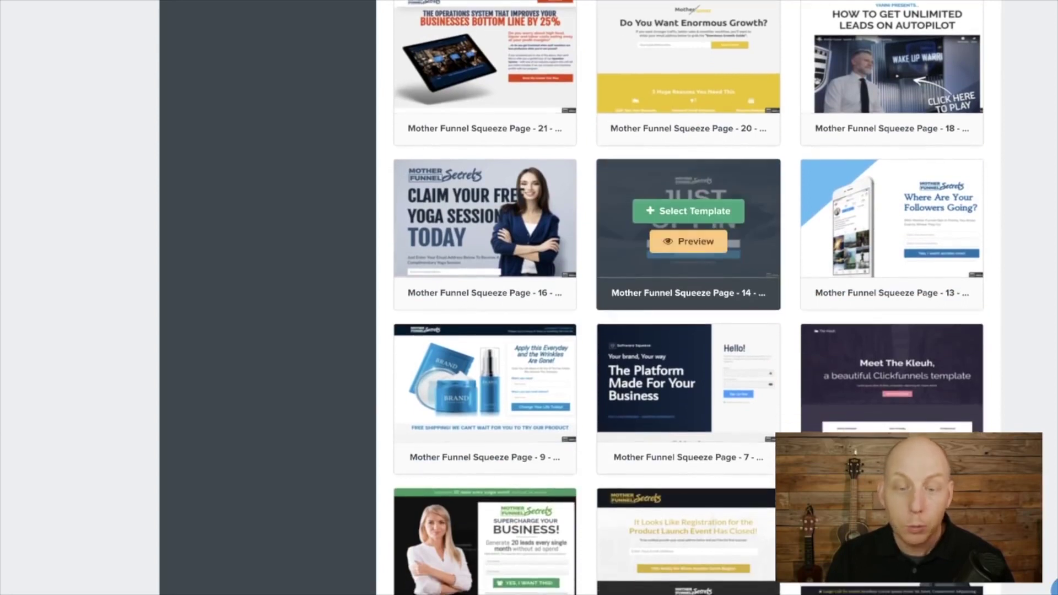
click(710, 239)
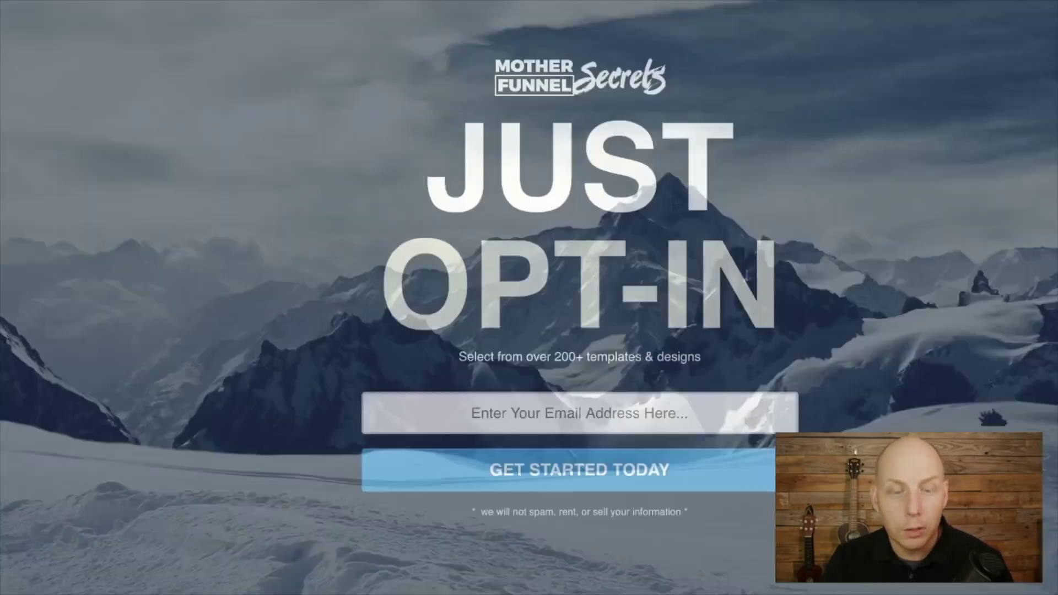
scroll(579, 298, down, 1)
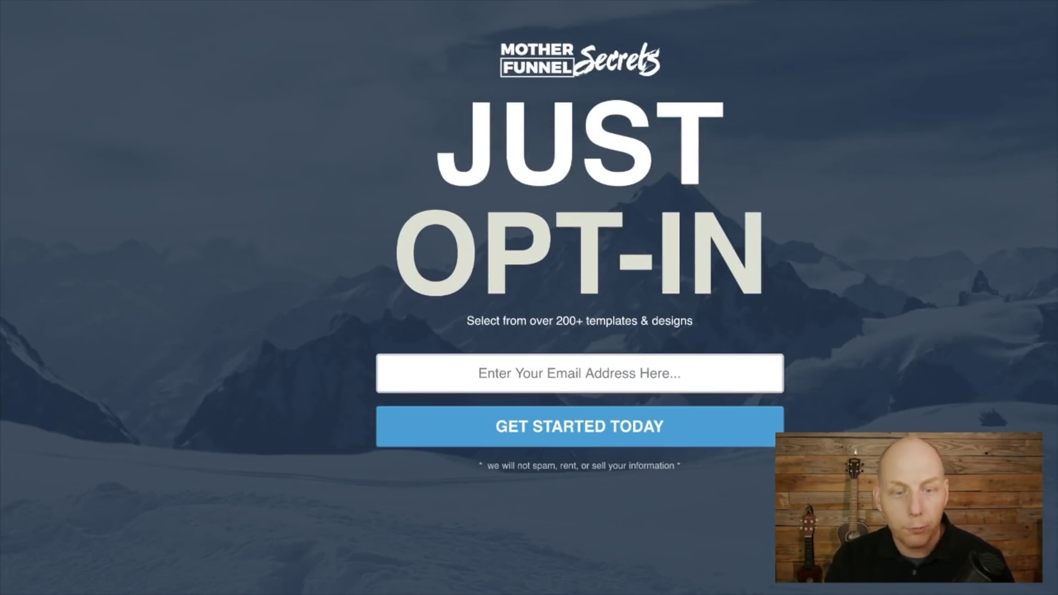
scroll(578, 298, up, 1)
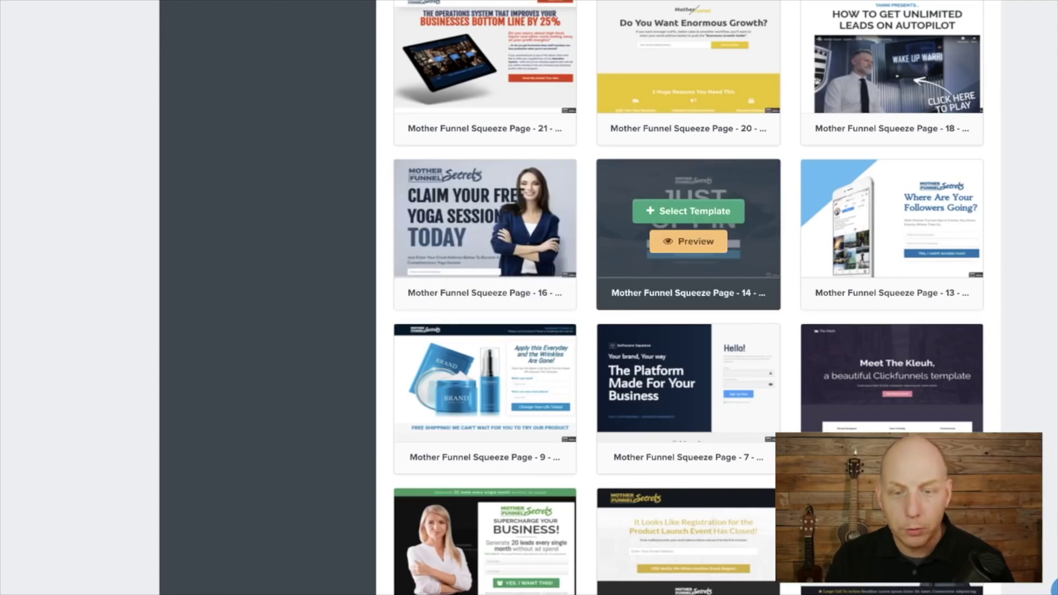
Apply the "Mother Funnel Squeeze Page - 14" template to the Optin step and open the page for editing
click(686, 211)
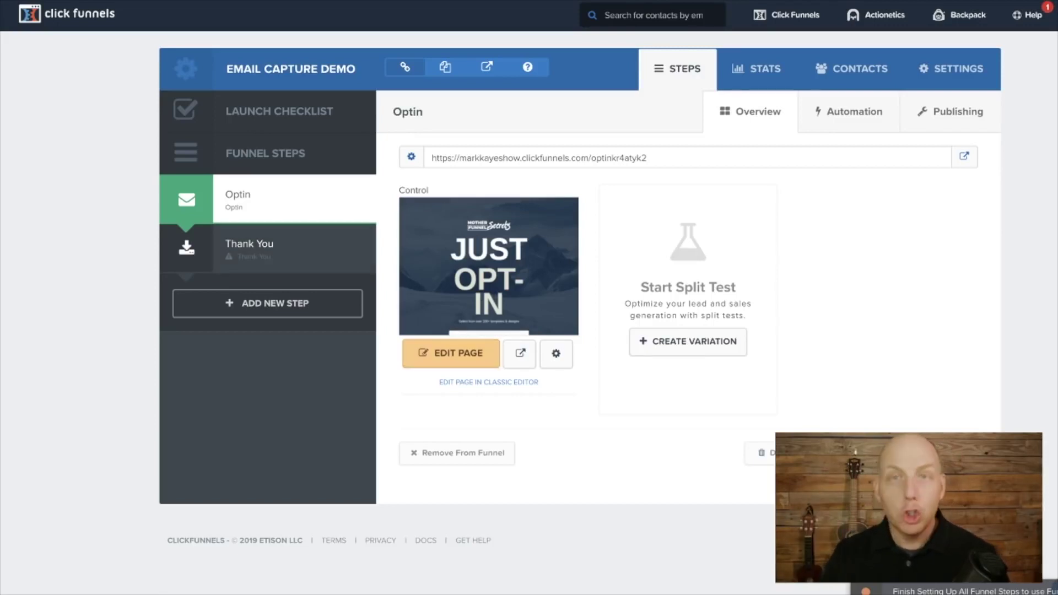
click(451, 353)
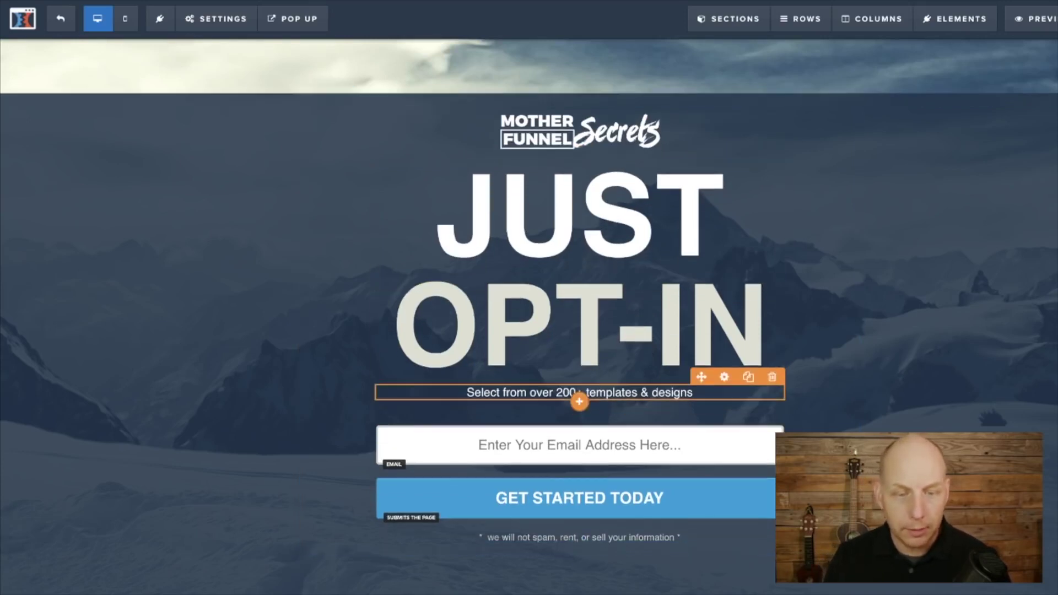
scroll(529, 297, down, 1)
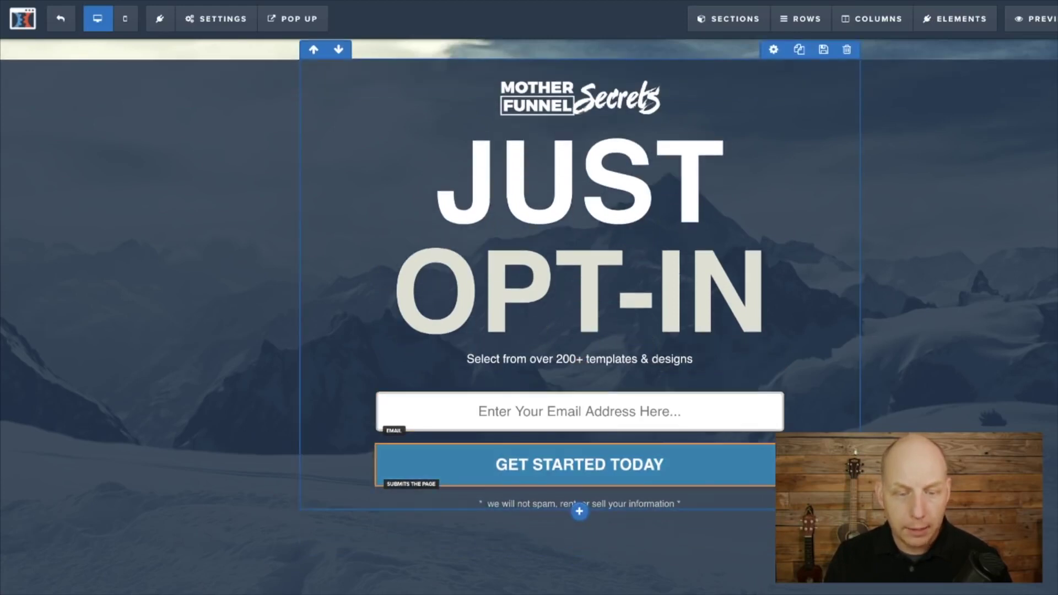
scroll(529, 298, up, 1)
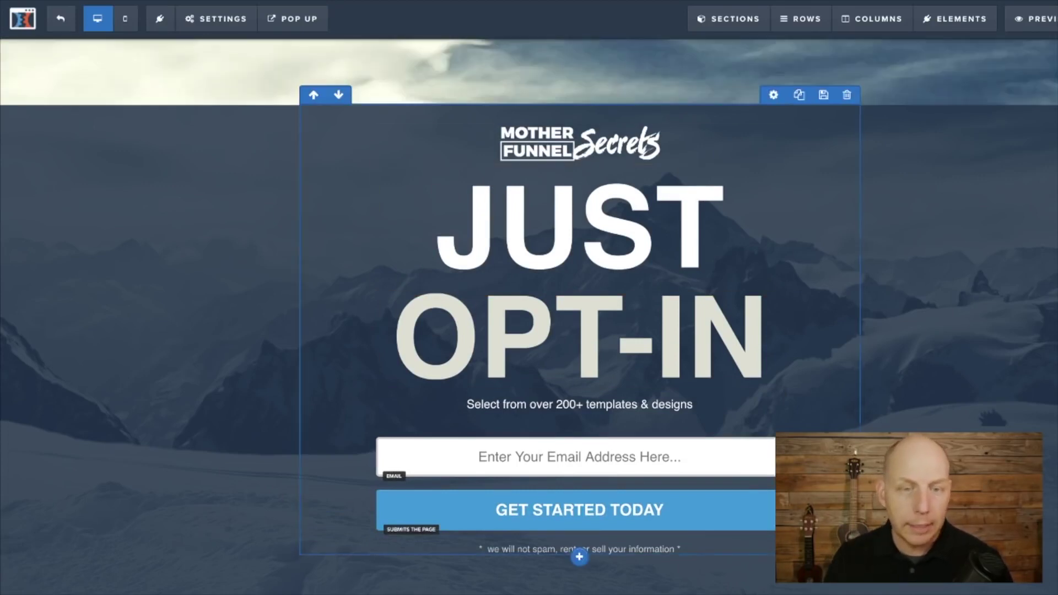
Replace the logo image above the headline with the click funnels logo from the uploaded image library
click(580, 143)
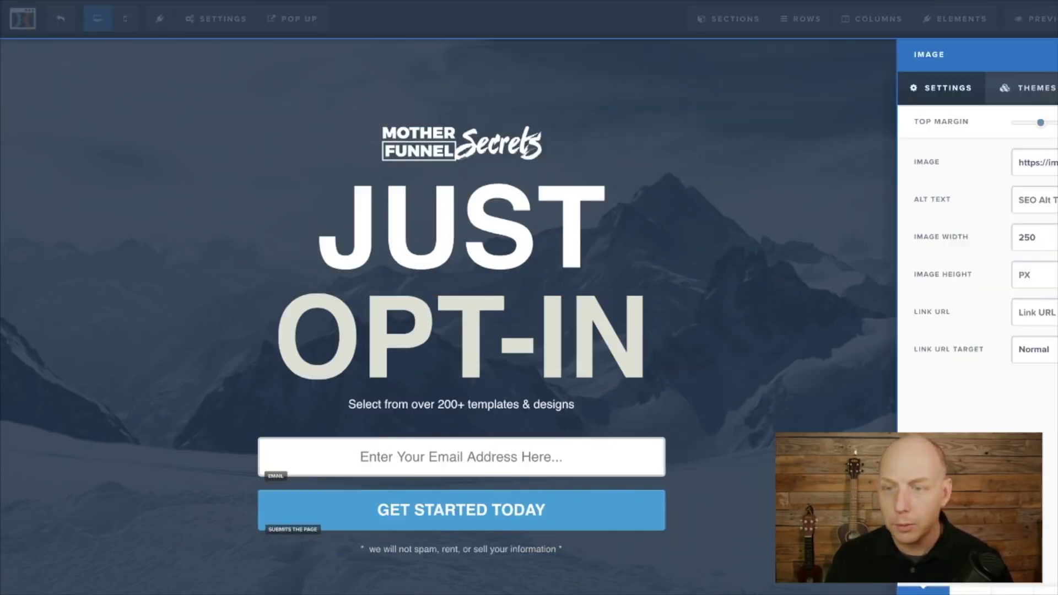
key(Escape)
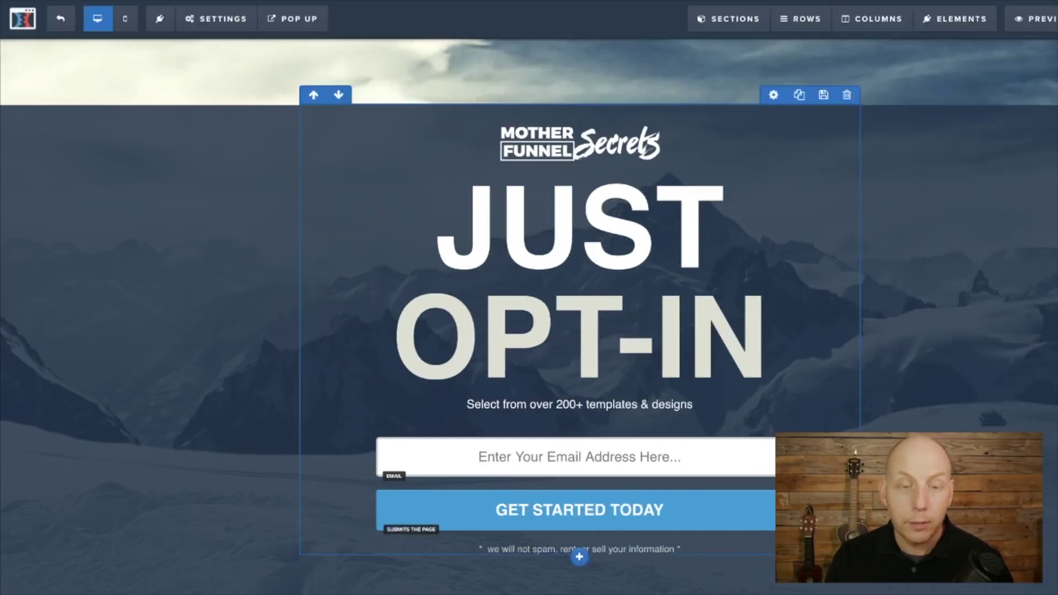
click(724, 116)
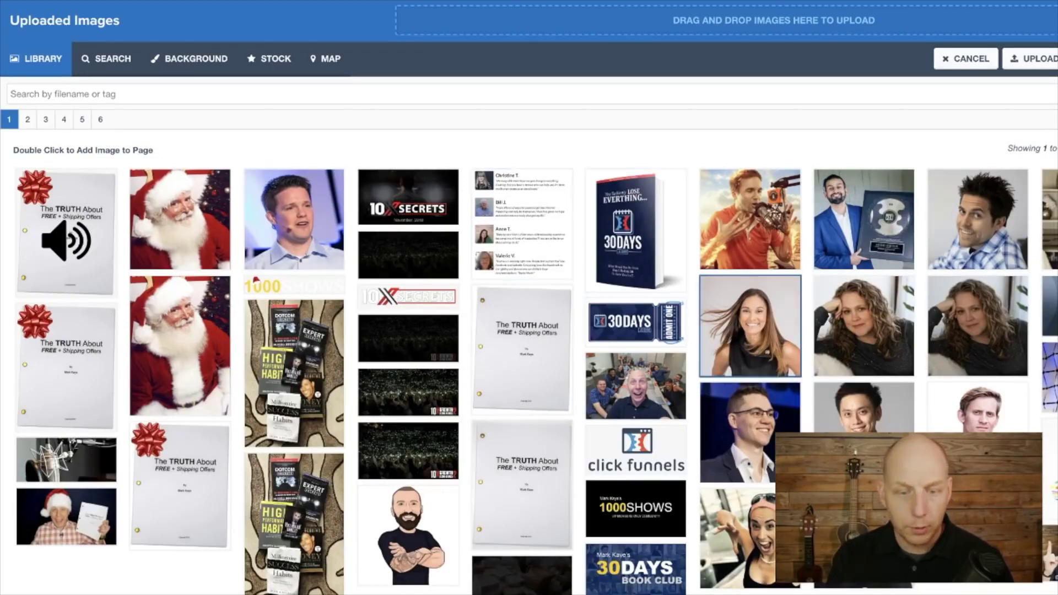
click(637, 449)
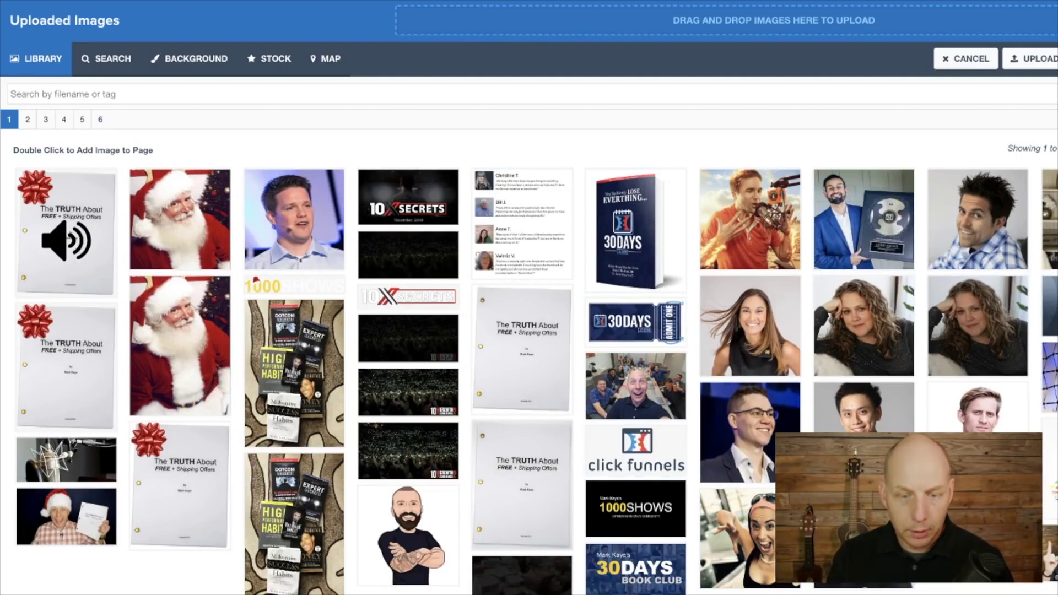
click(637, 450)
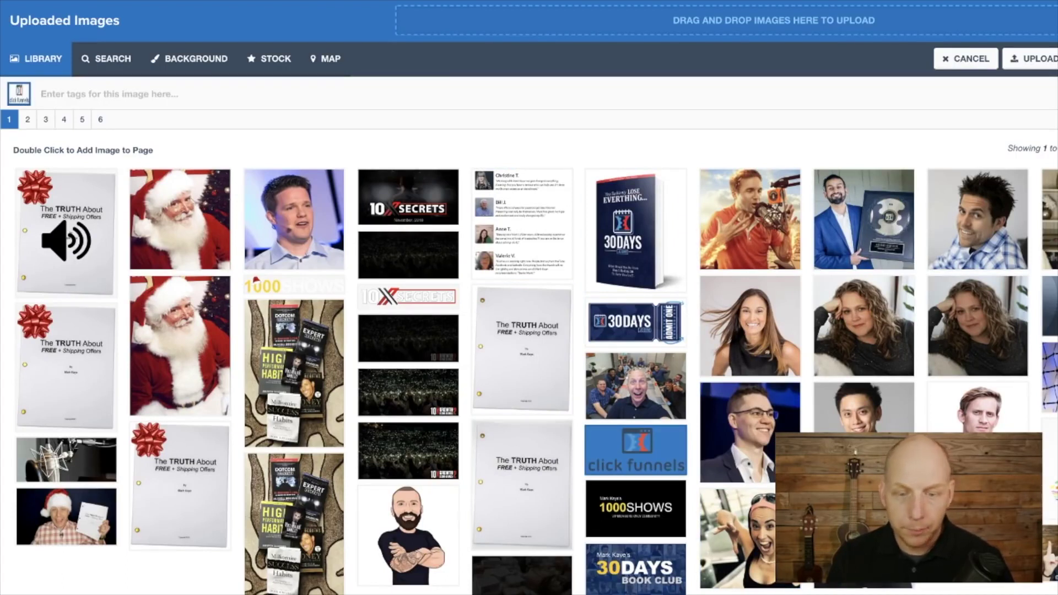
double_click(636, 450)
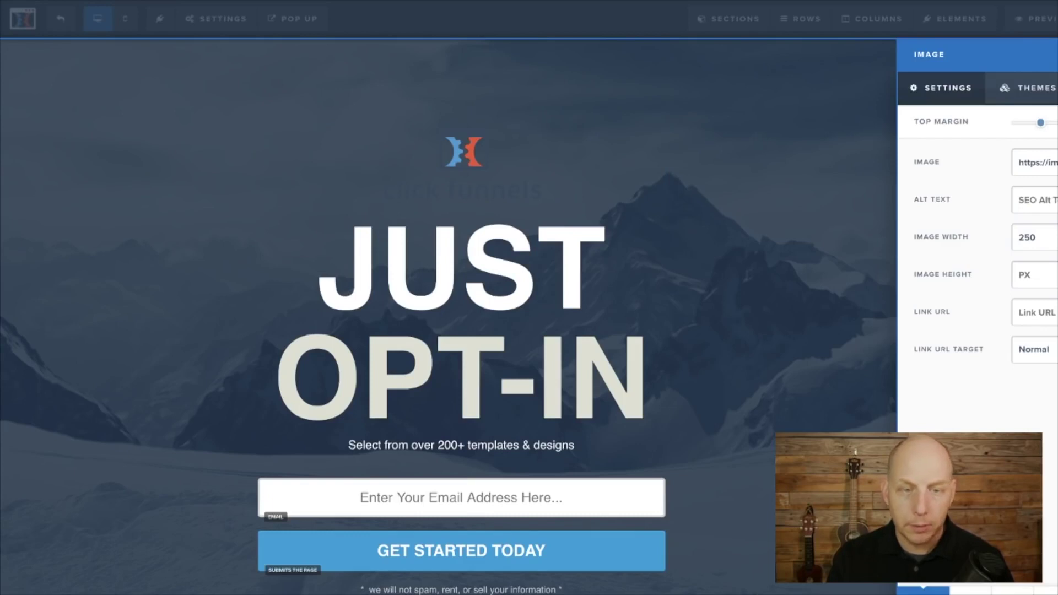
key(Escape)
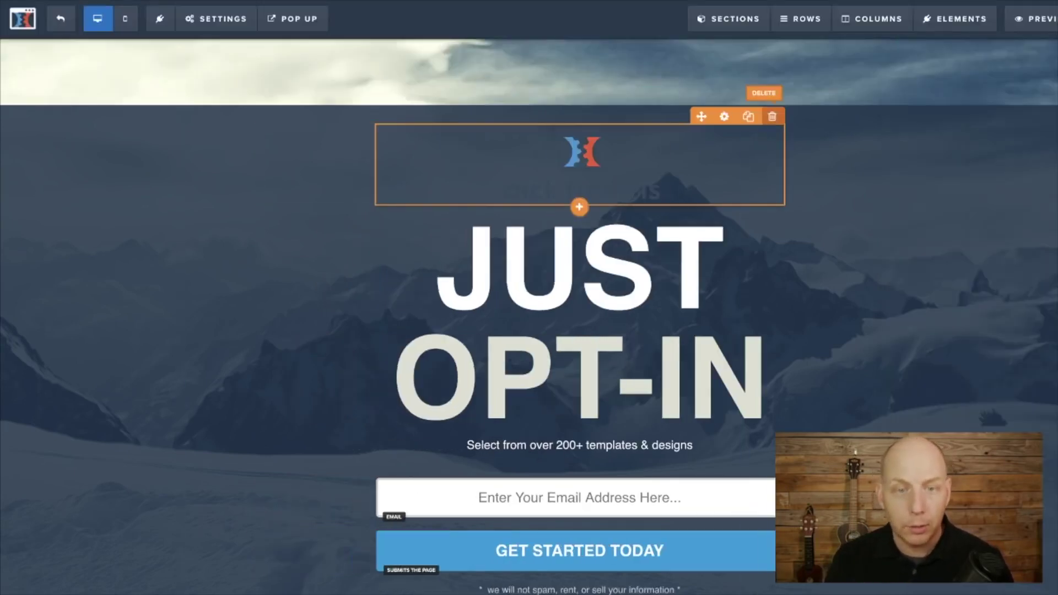
Reselect the click funnels logo from the image library, and delete the logo element above the headline
click(724, 117)
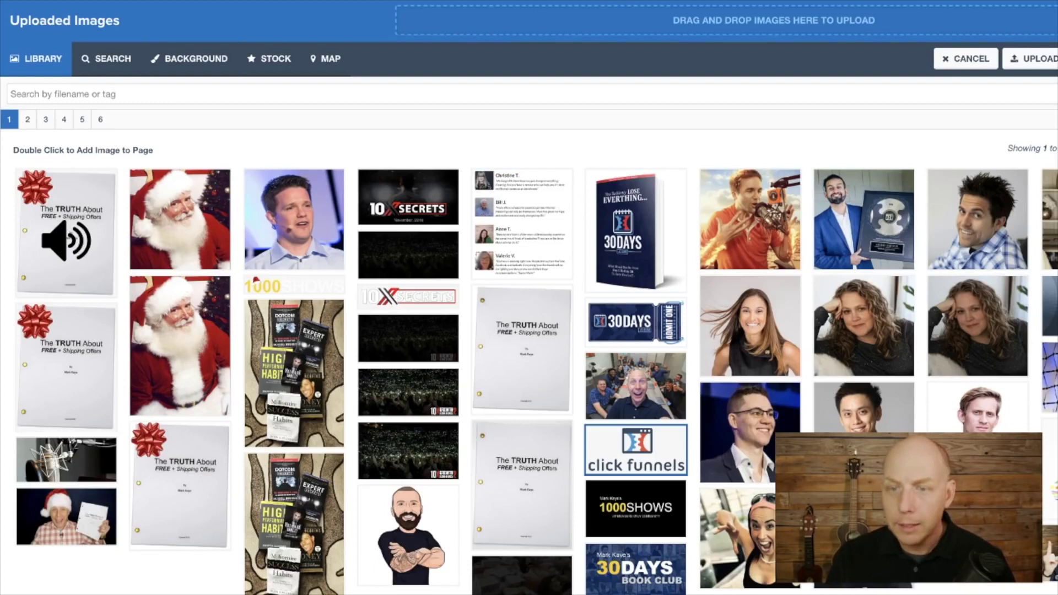
double_click(635, 450)
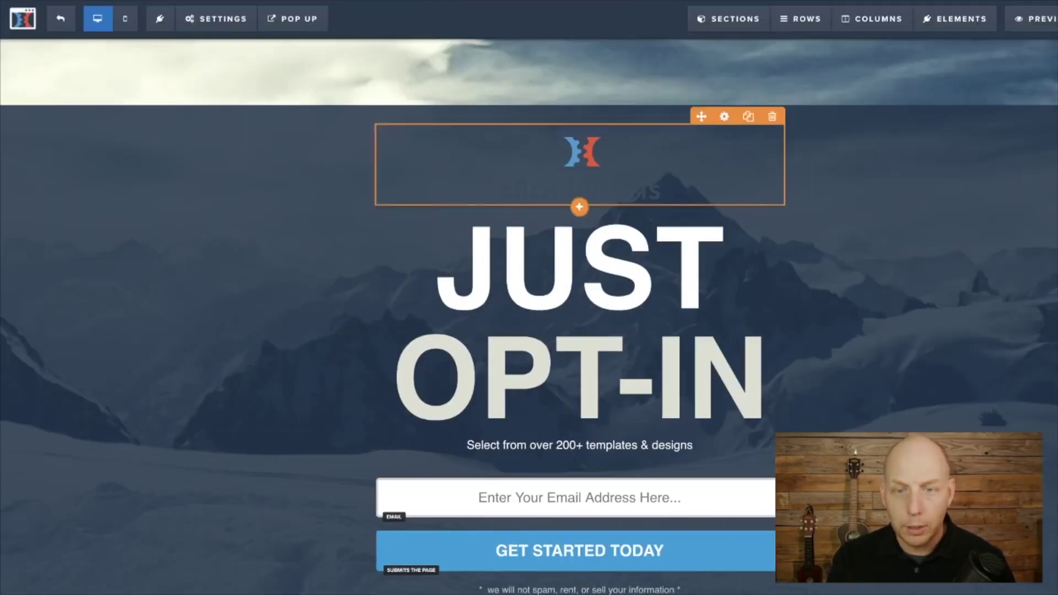
click(772, 116)
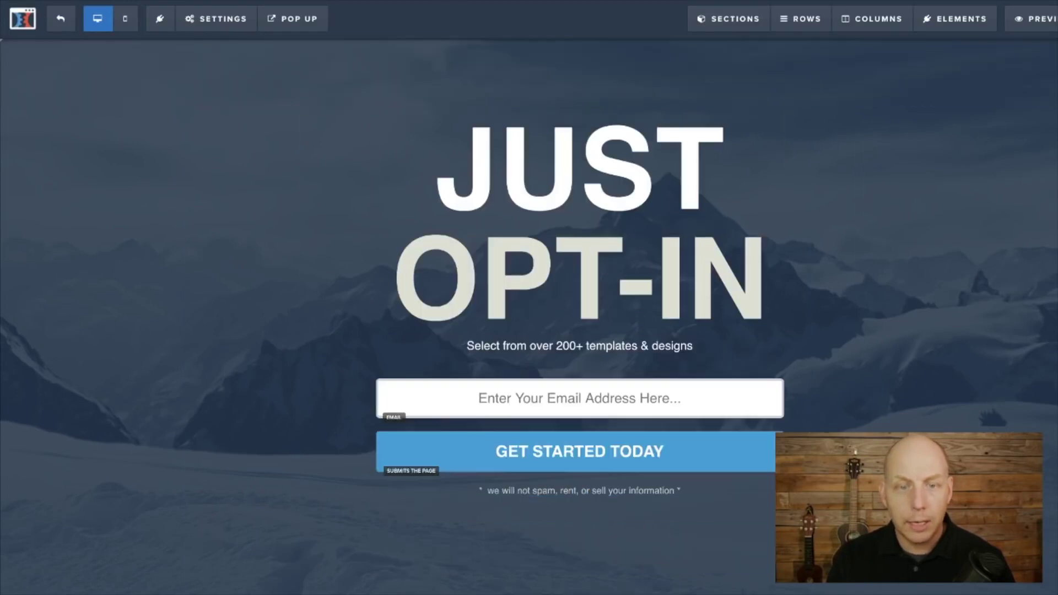
Replace the "JUST" headline with "UKELELE" and reduce its font size so the word fits on one line
click(580, 165)
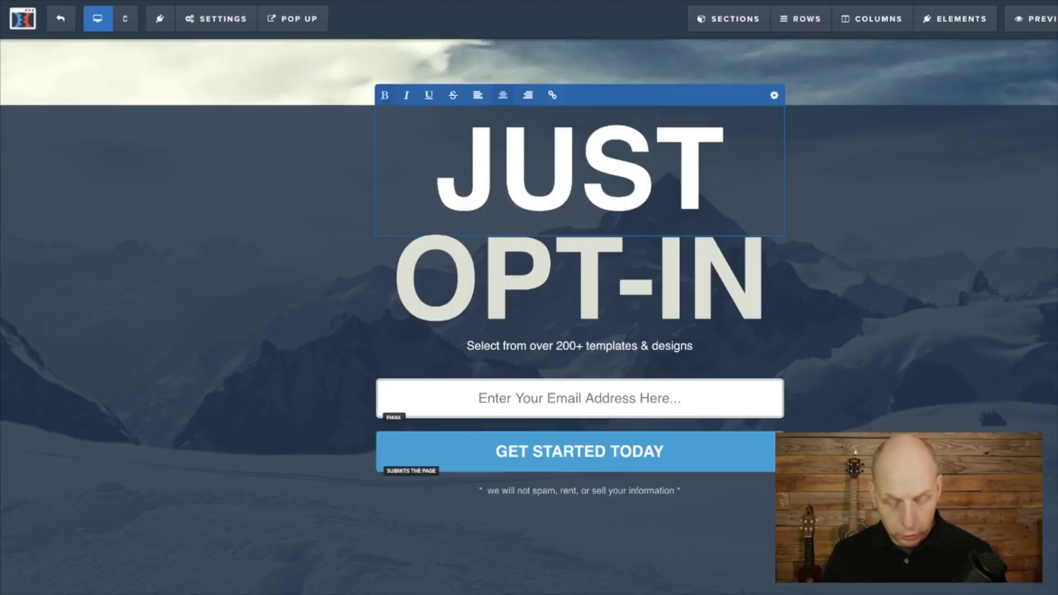
key(ctrl+a)
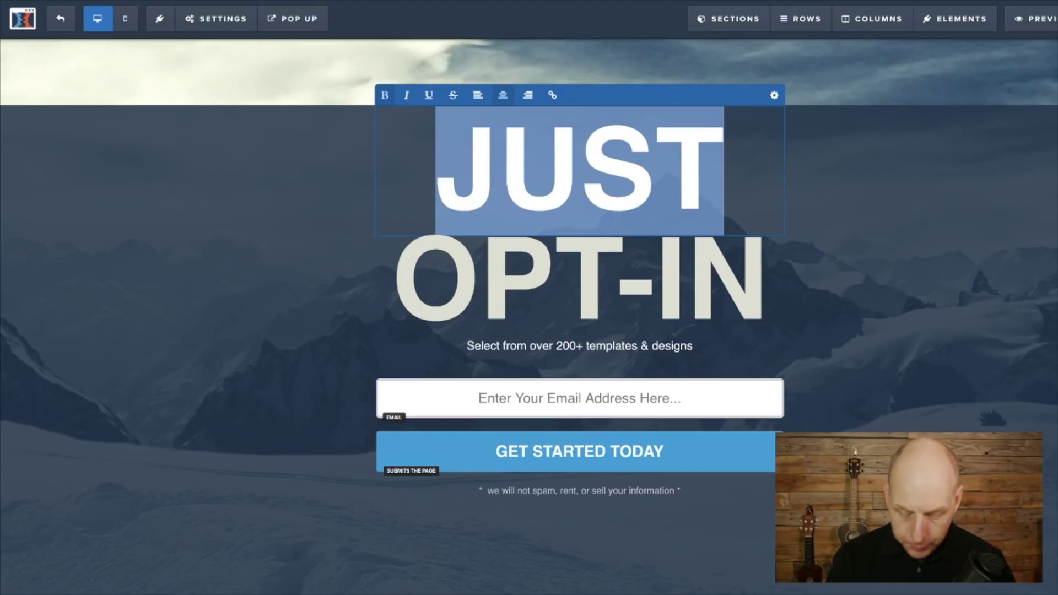
text(UKELELE)
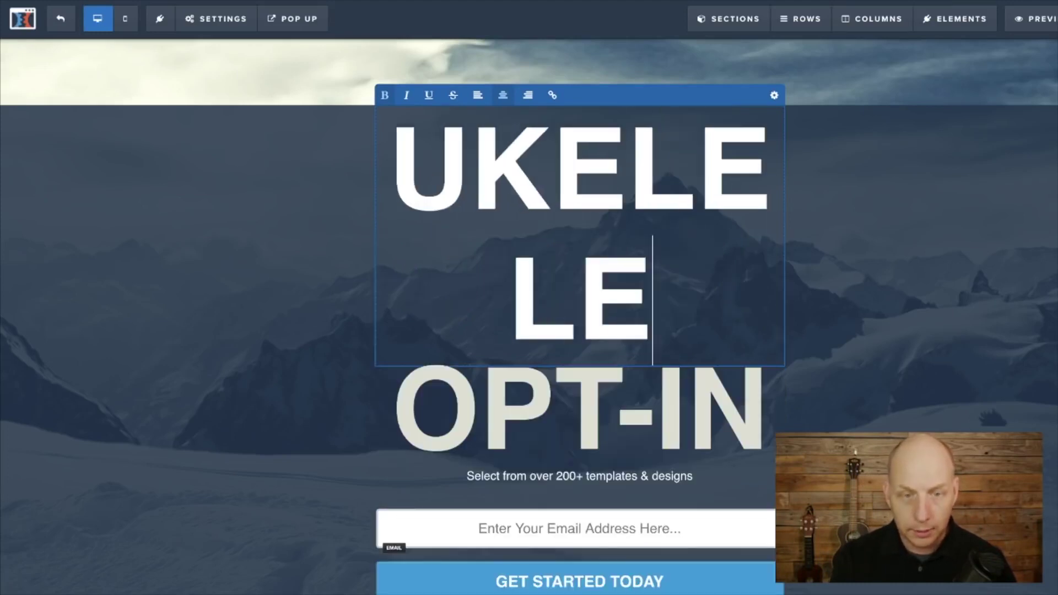
key(ctrl+a)
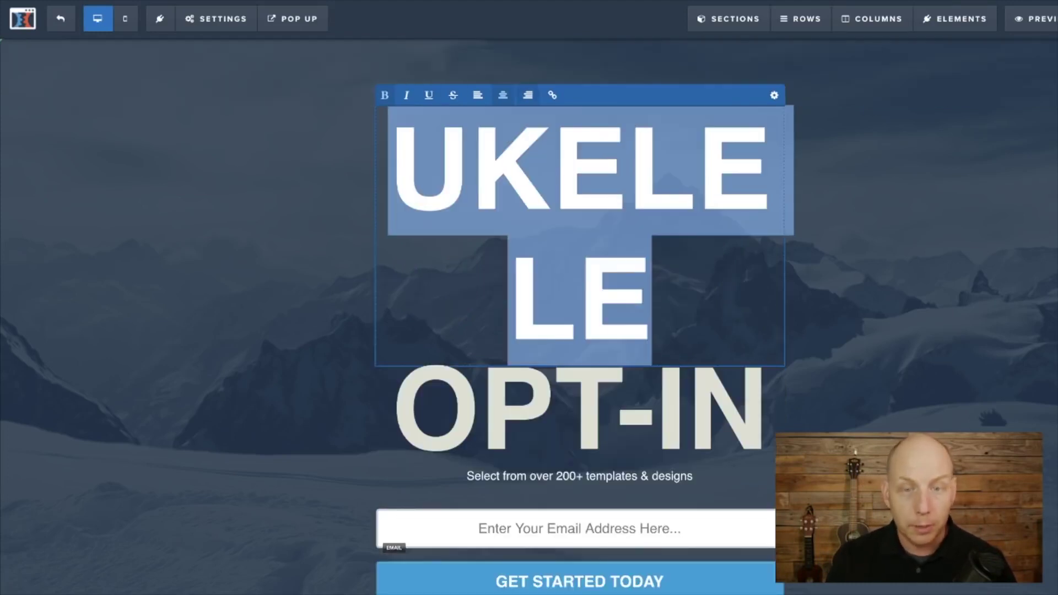
click(774, 94)
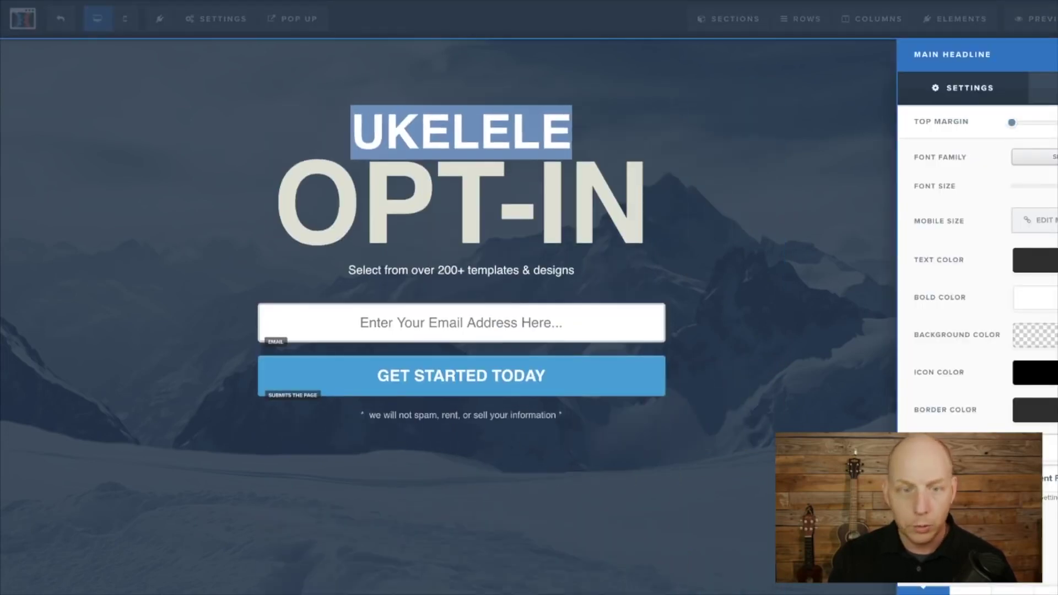
text(100)
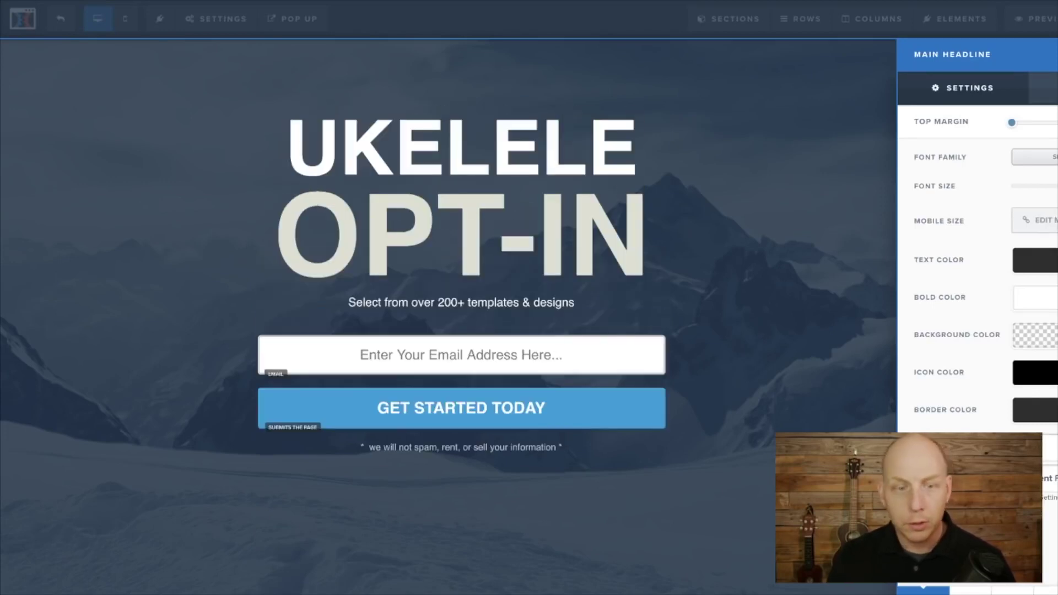
Replace the "OPT-IN" headline with "PLAYERS" and reduce its font size to match the "UKELELE" line above
click(390, 237)
click(390, 237)
key(ctrl+a)
text(PL)
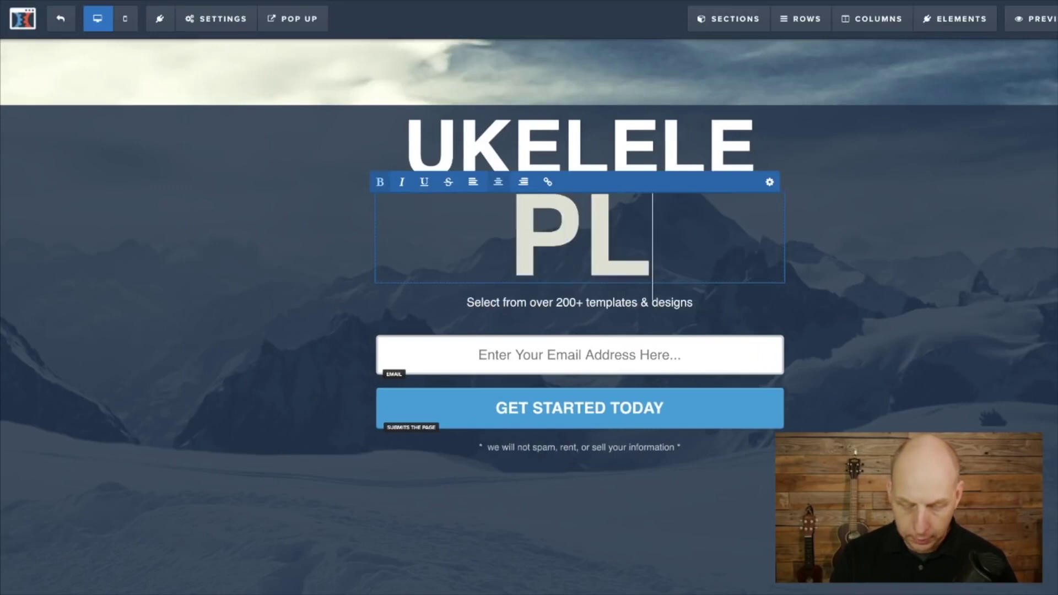
text(AYERSa)
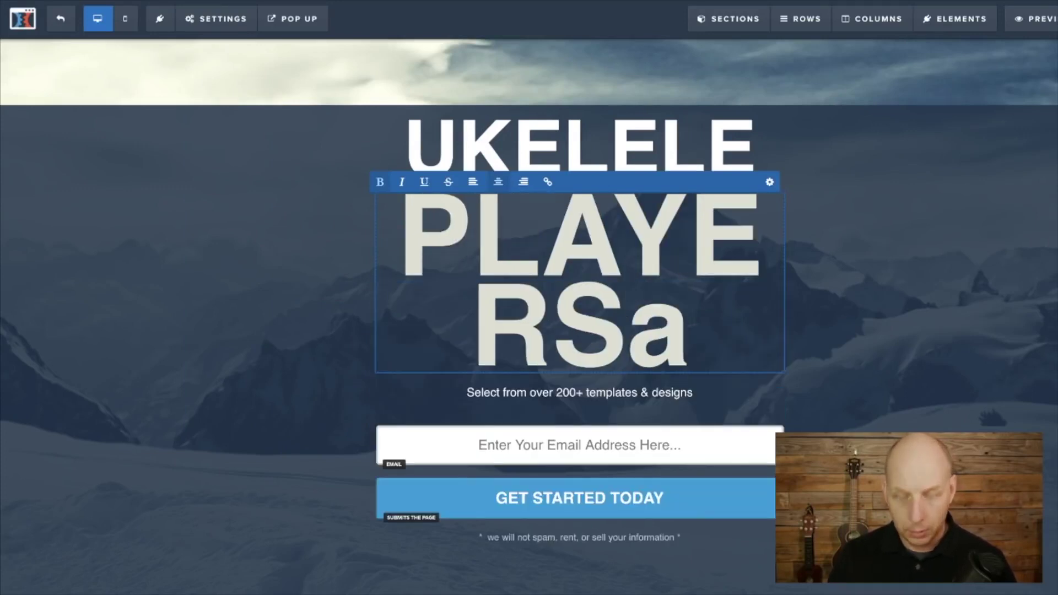
key(BackSpace)
key(ctrl+a)
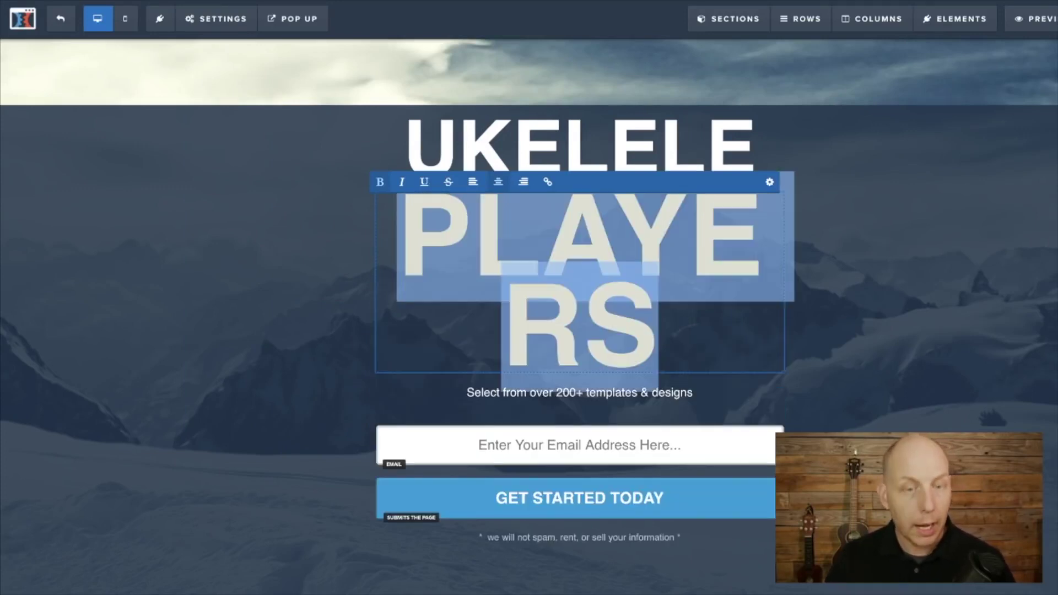
click(770, 181)
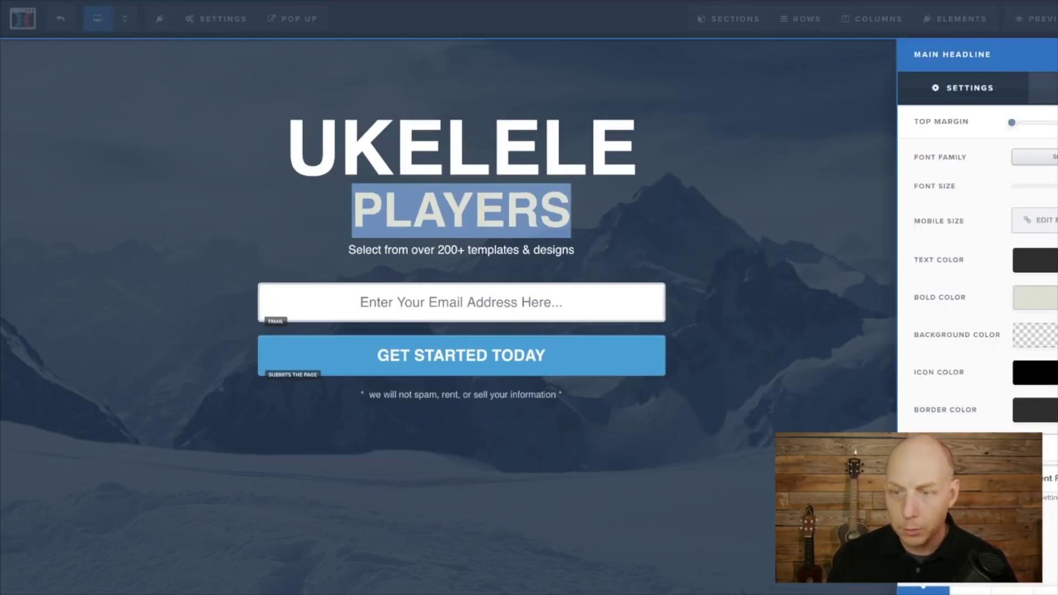
text(100)
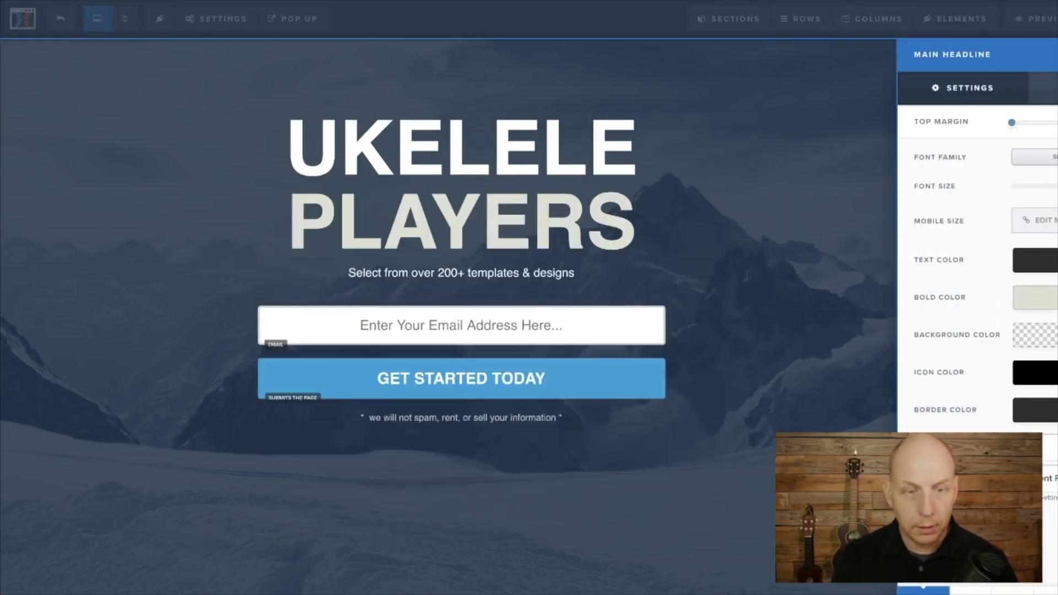
key(Escape)
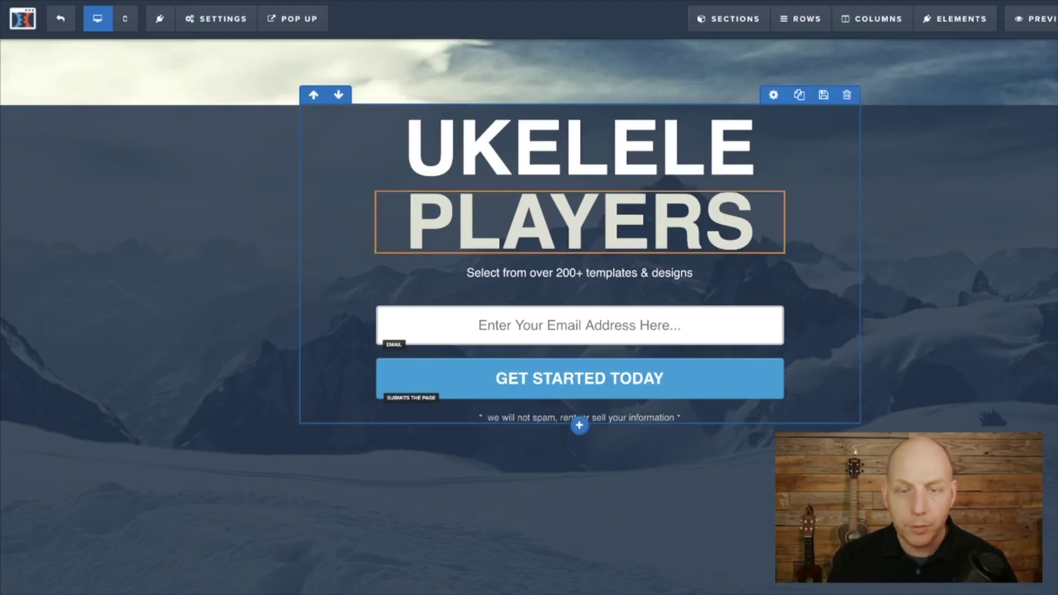
Clone the "UKELELE" headline and move one copy below the "PLAYERS" line
click(404, 149)
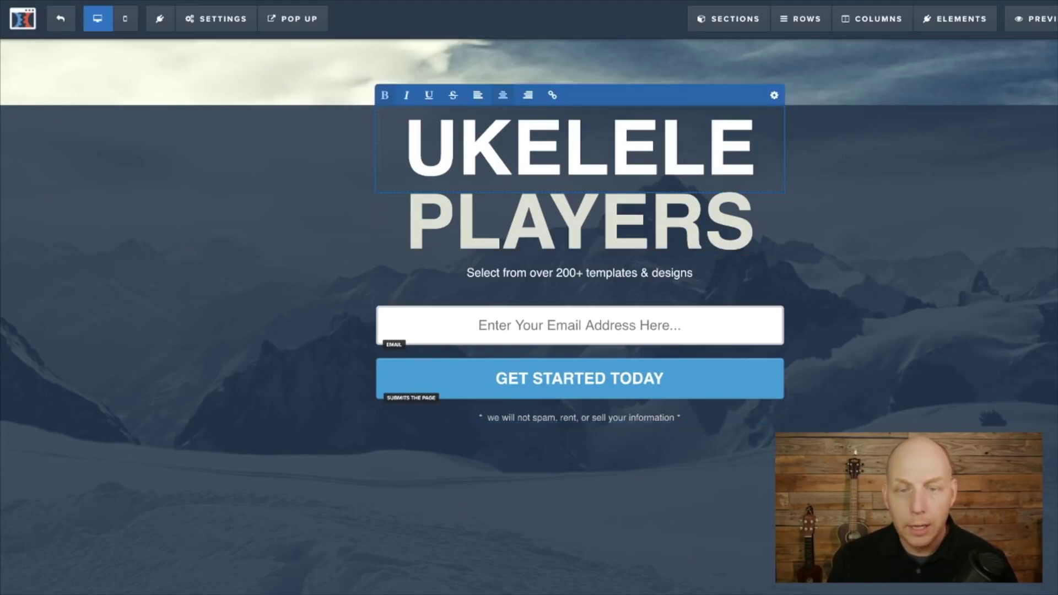
click(748, 97)
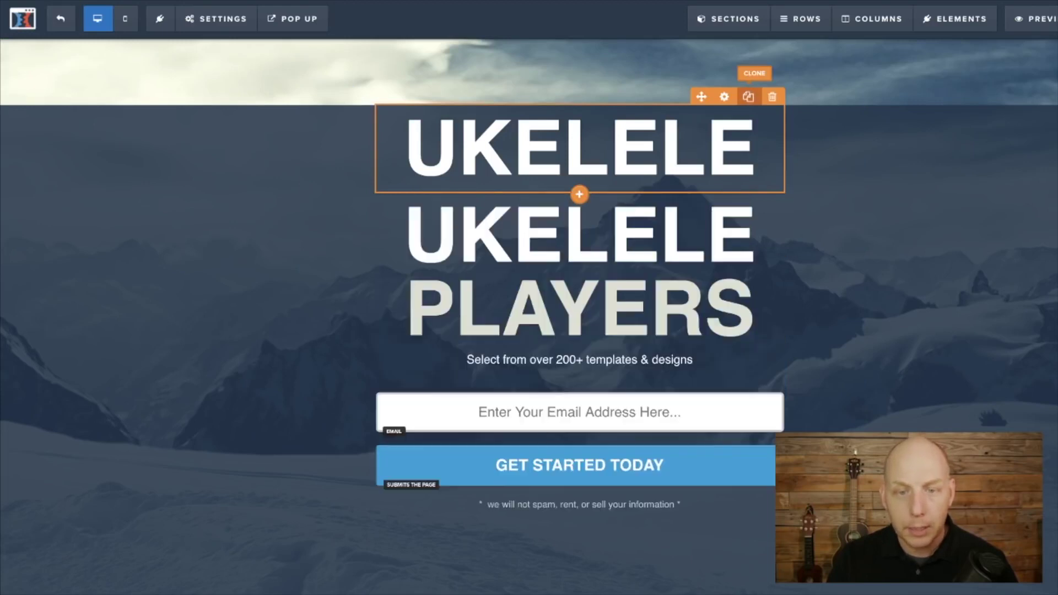
click(404, 235)
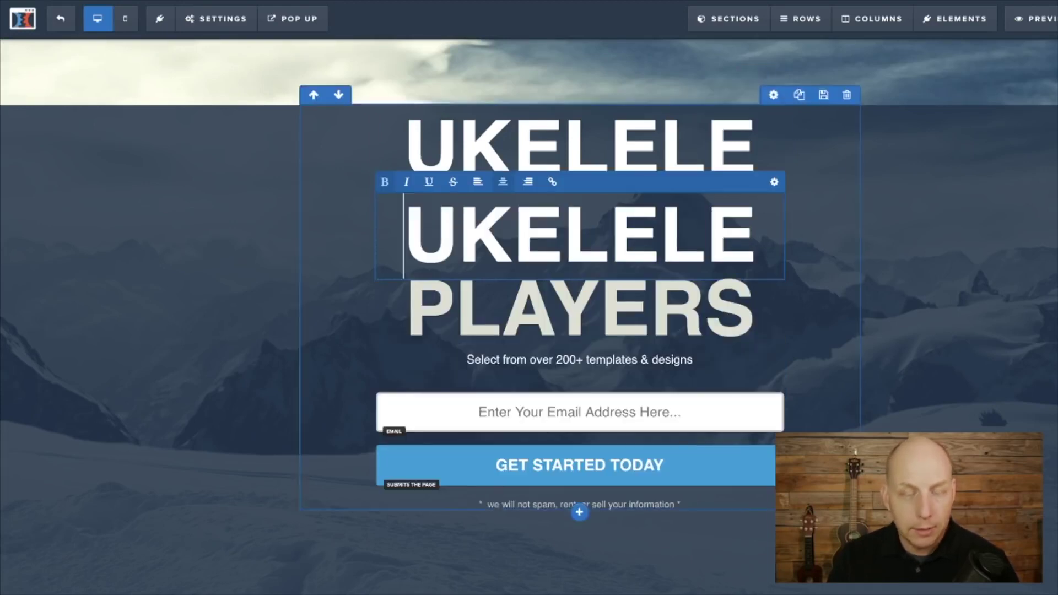
key(Escape)
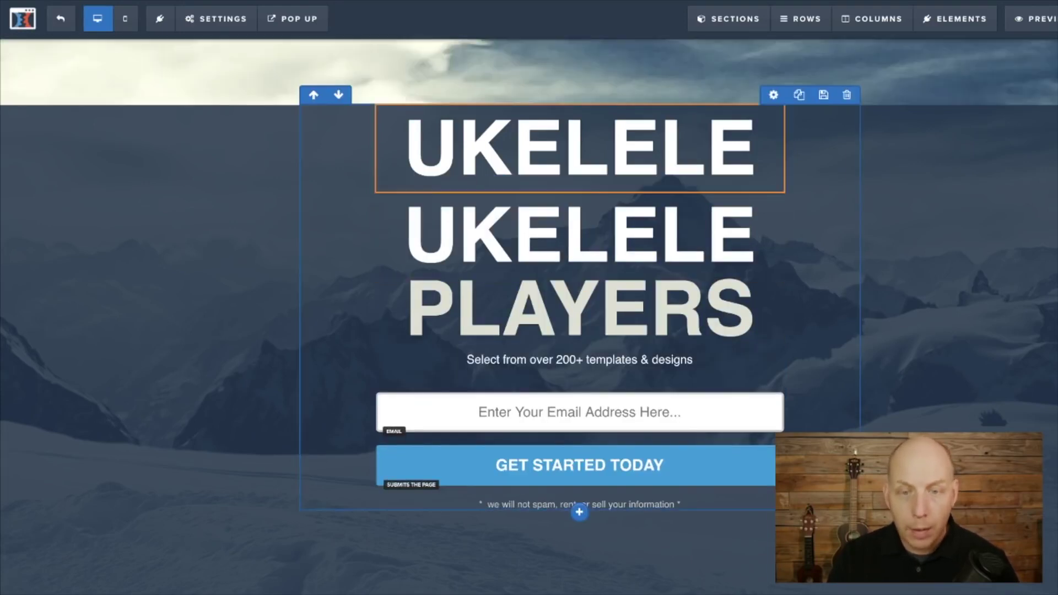
drag(701, 184, 654, 386)
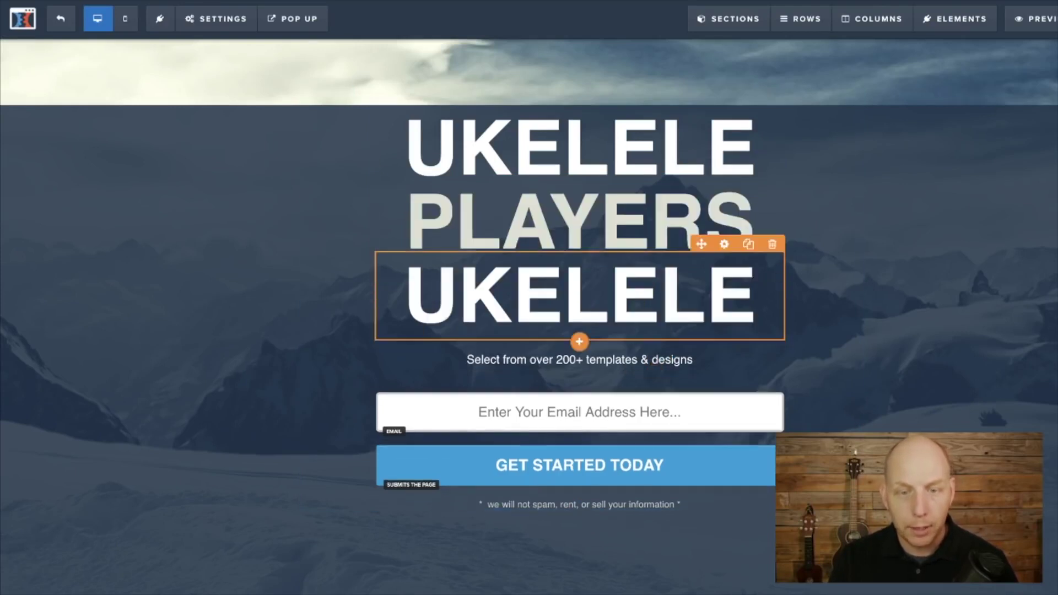
Change the headline copy below "PLAYERS" to "UNITE!" and enlarge its font until it is as wide as the lines above
double_click(579, 295)
text(UNITE!)
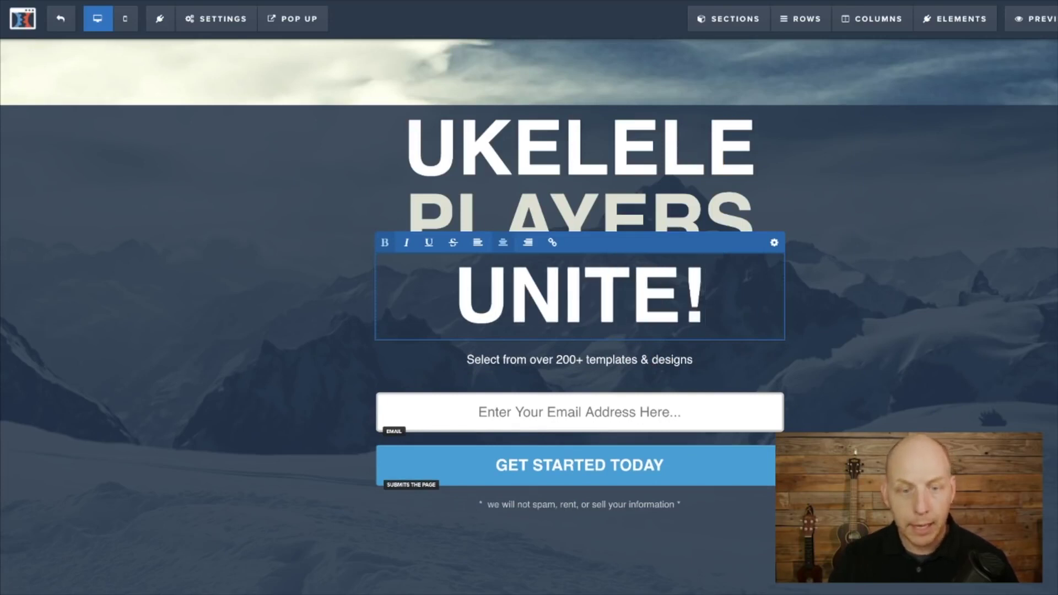
key(ctrl+a)
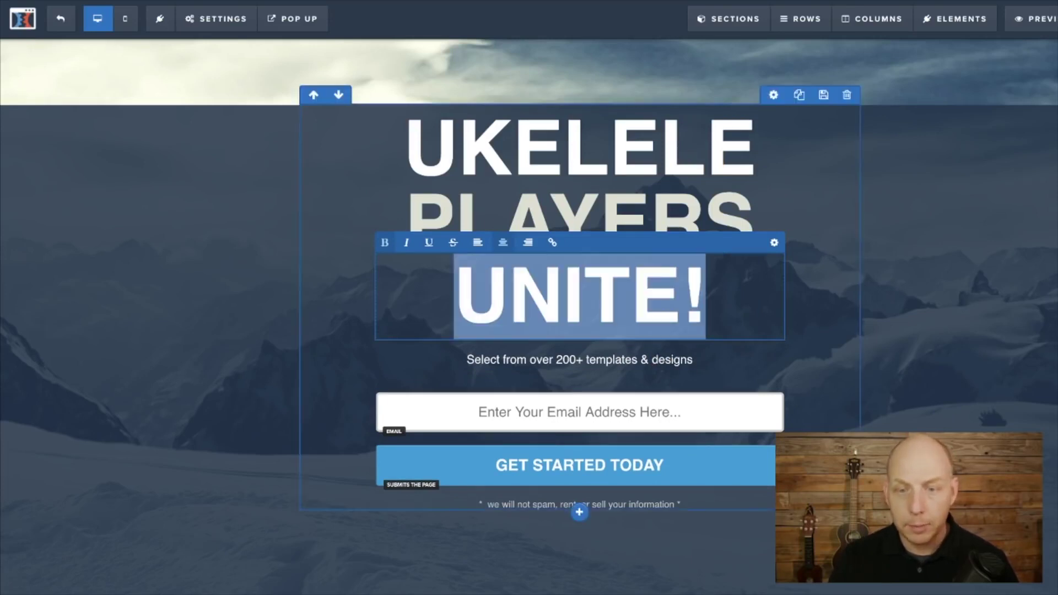
click(774, 242)
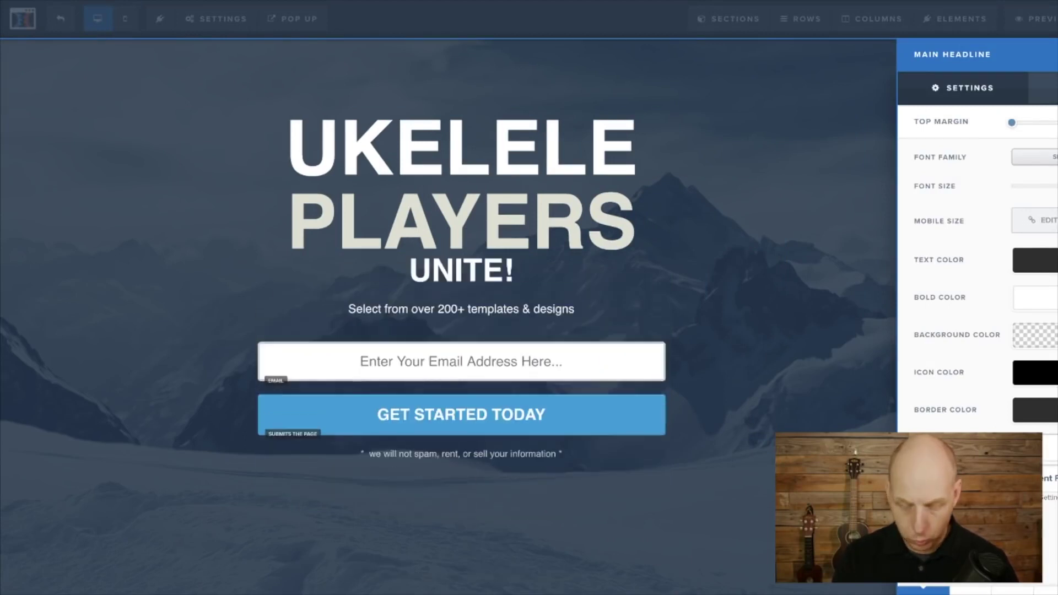
key(BackSpace)
key(BackSpace)
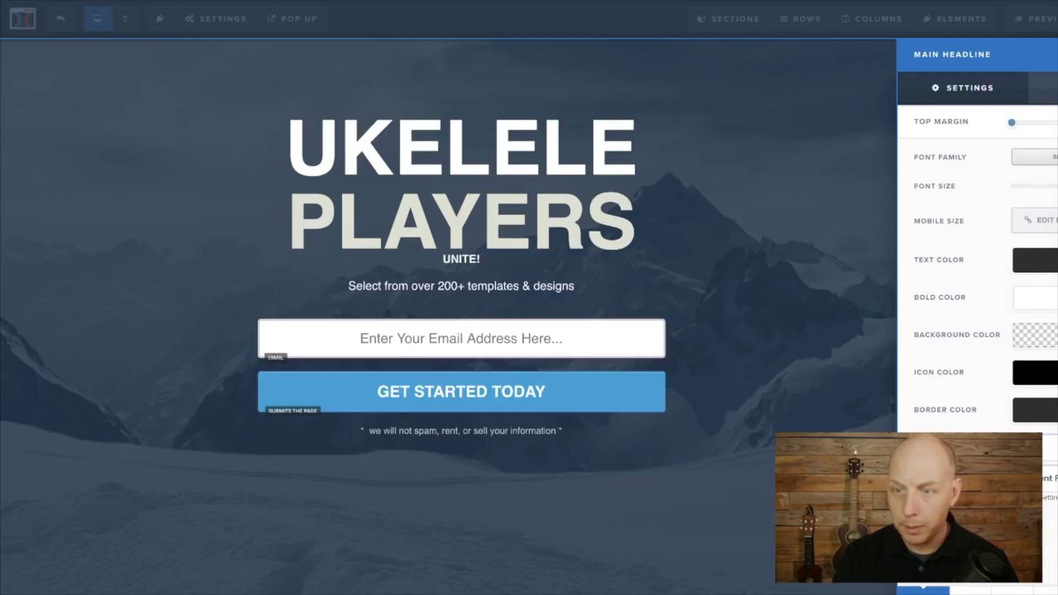
text(20)
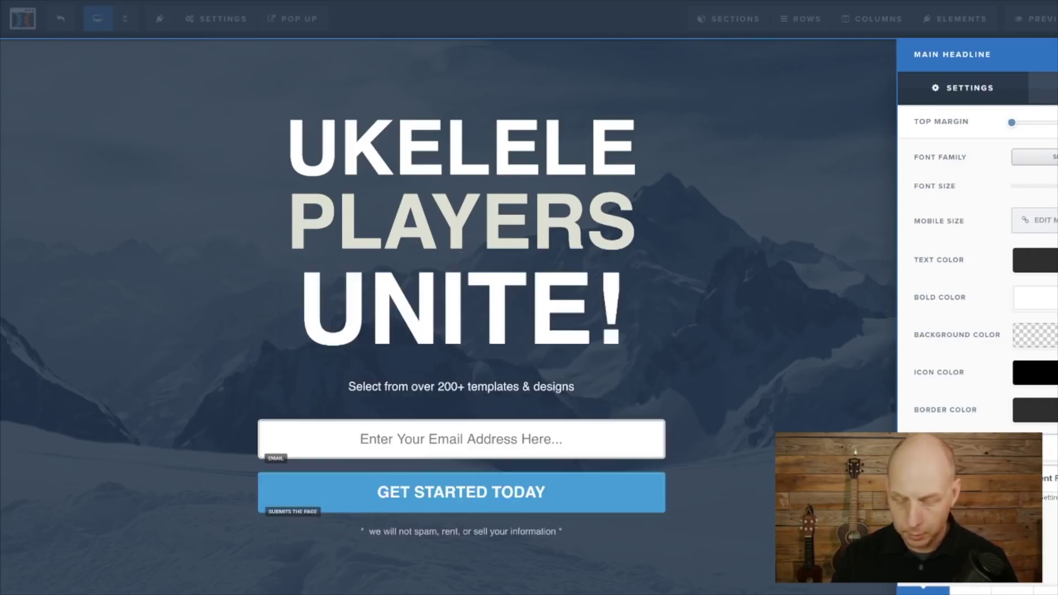
key(BackSpace)
key(BackSpace)
text(60)
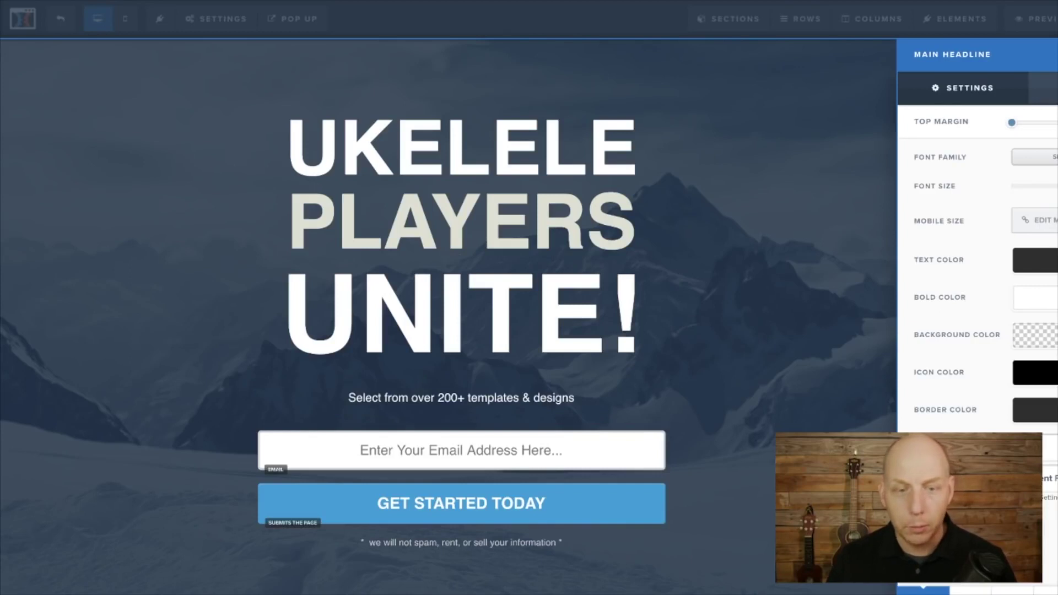
key(Escape)
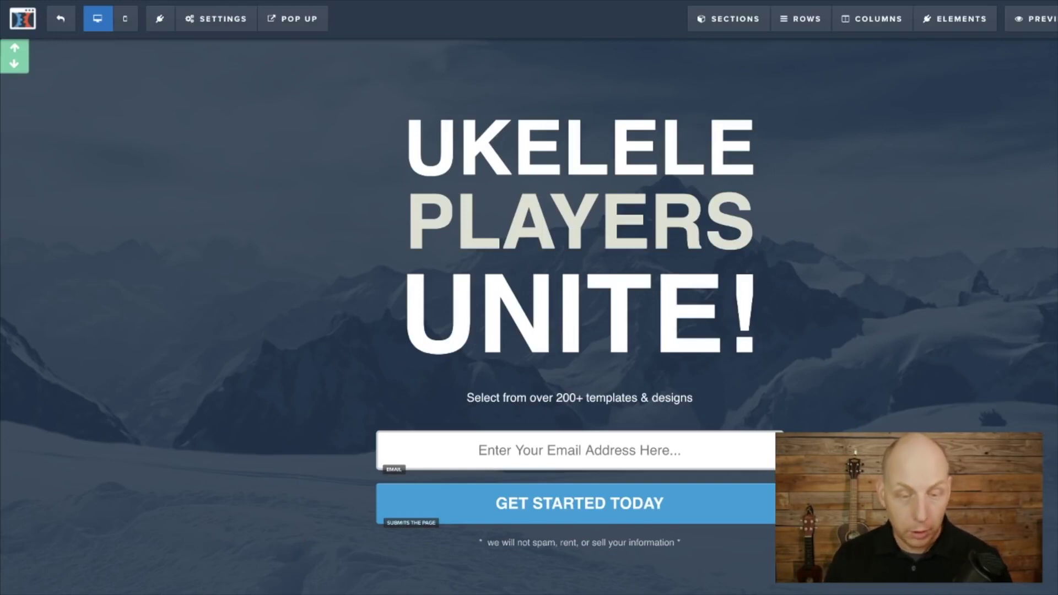
Replace the sub-headline below "UNITE!" with "Enter your email address for a chance to win a FREE ukulele!"
triple_click(611, 398)
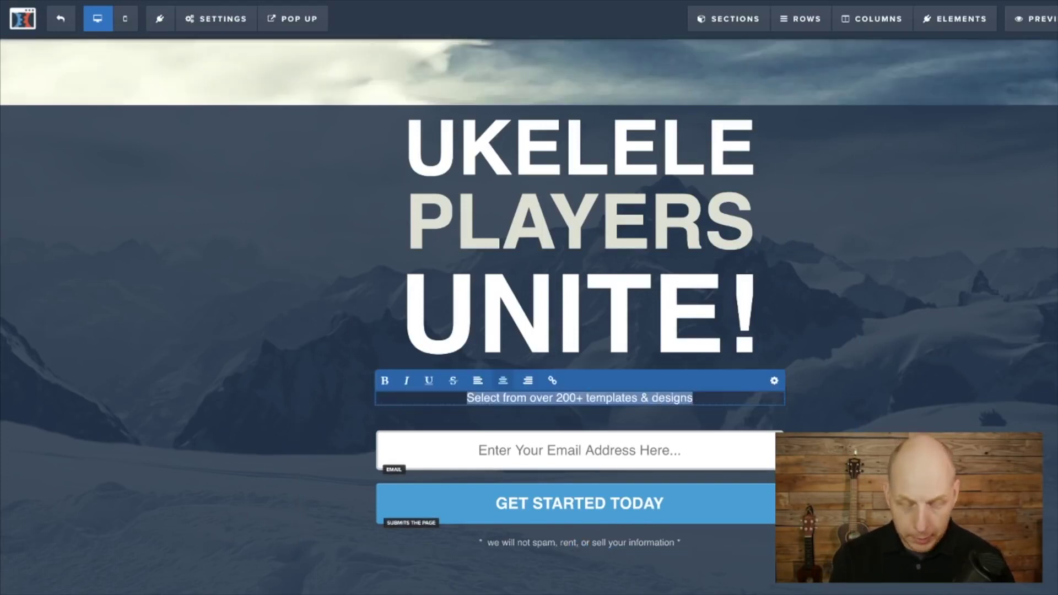
text(Enter yo)
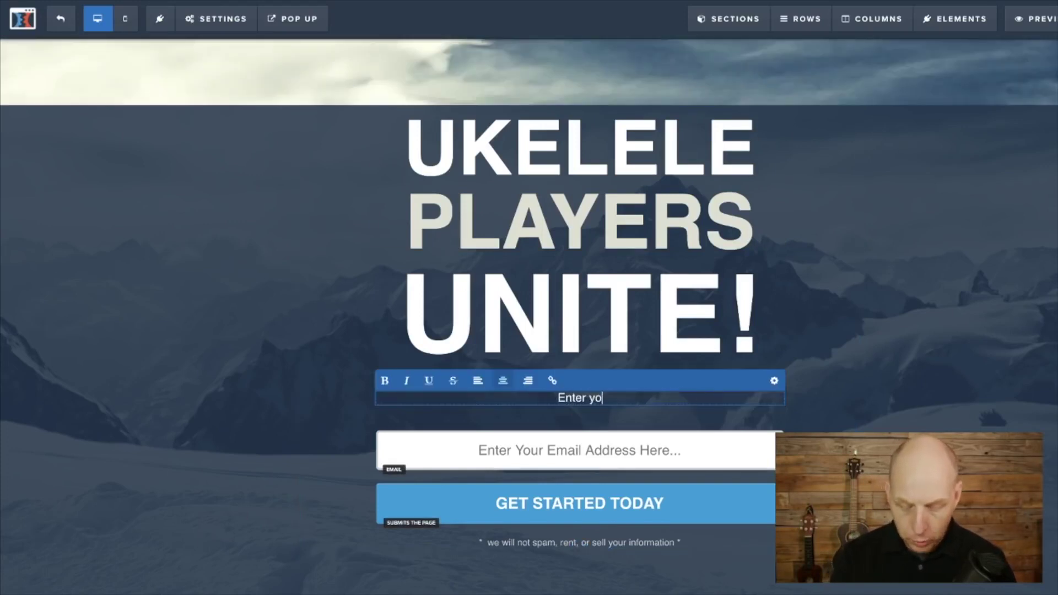
text(ur email addres)
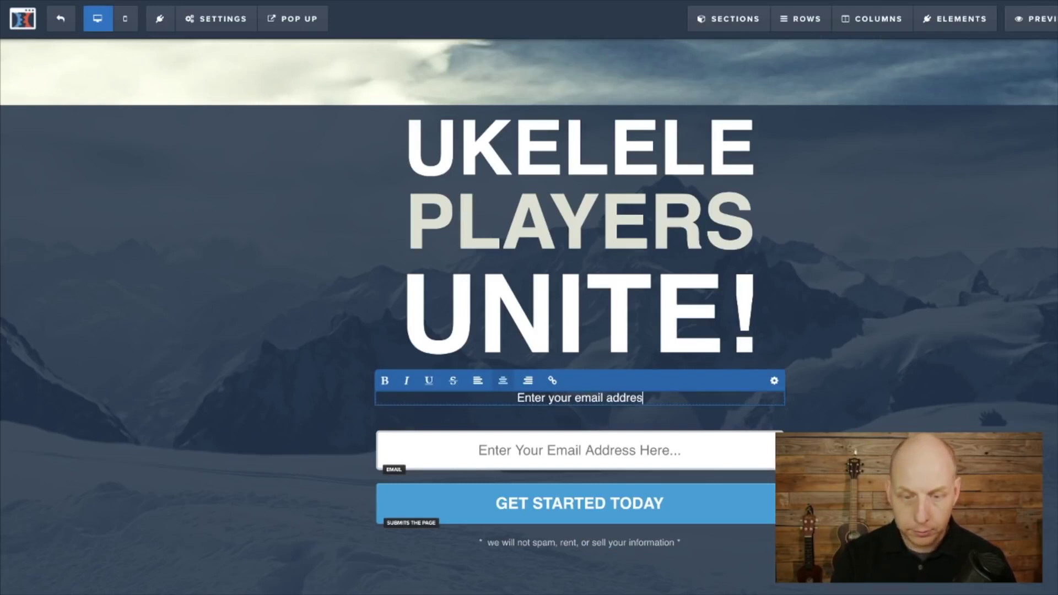
text(s fro)
key(BackSpace)
key(BackSpace)
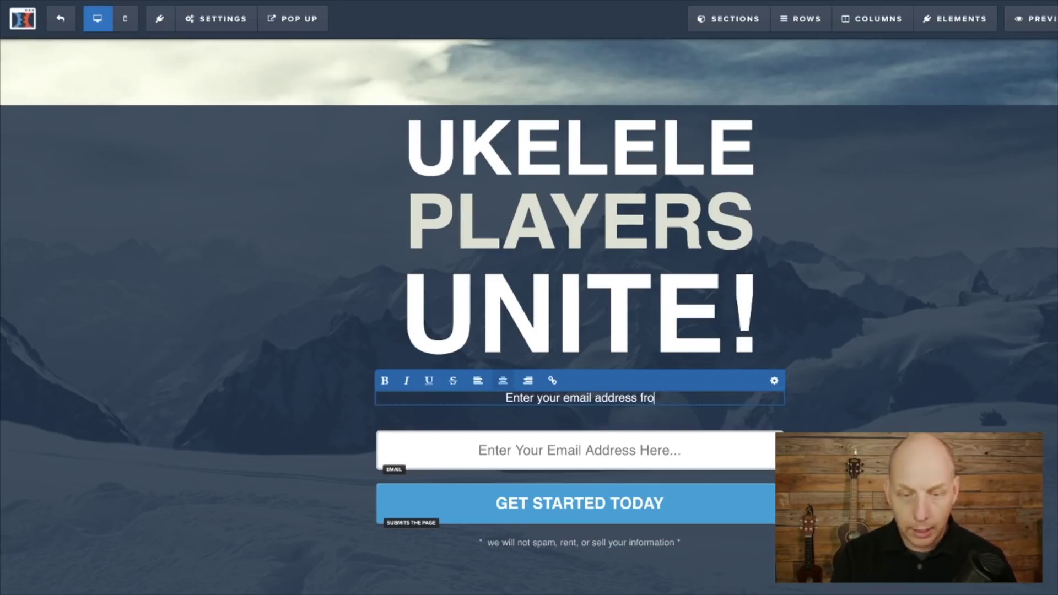
text(or a chance )
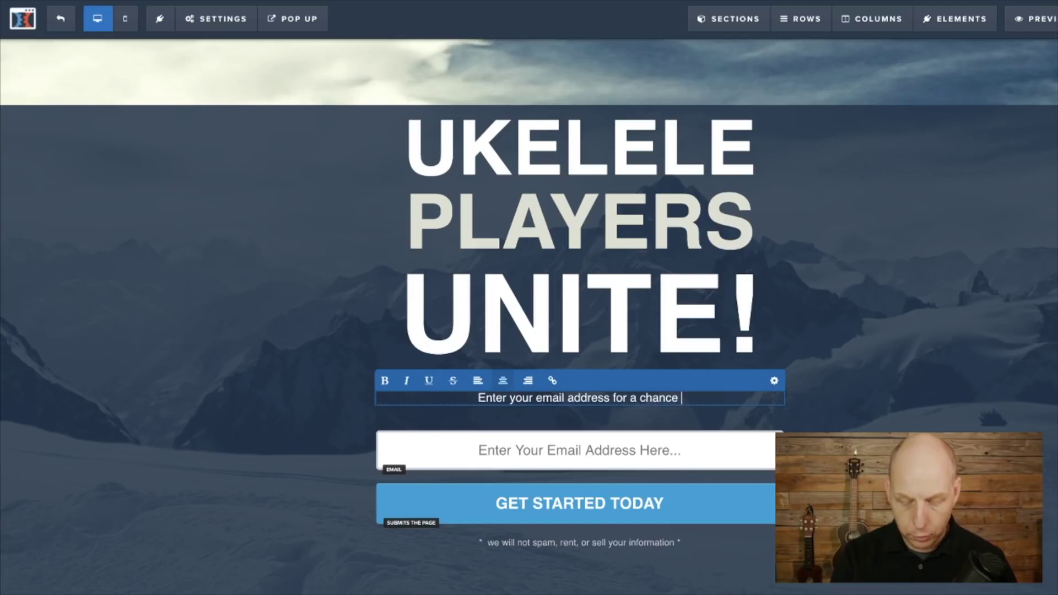
text(to win a FREE )
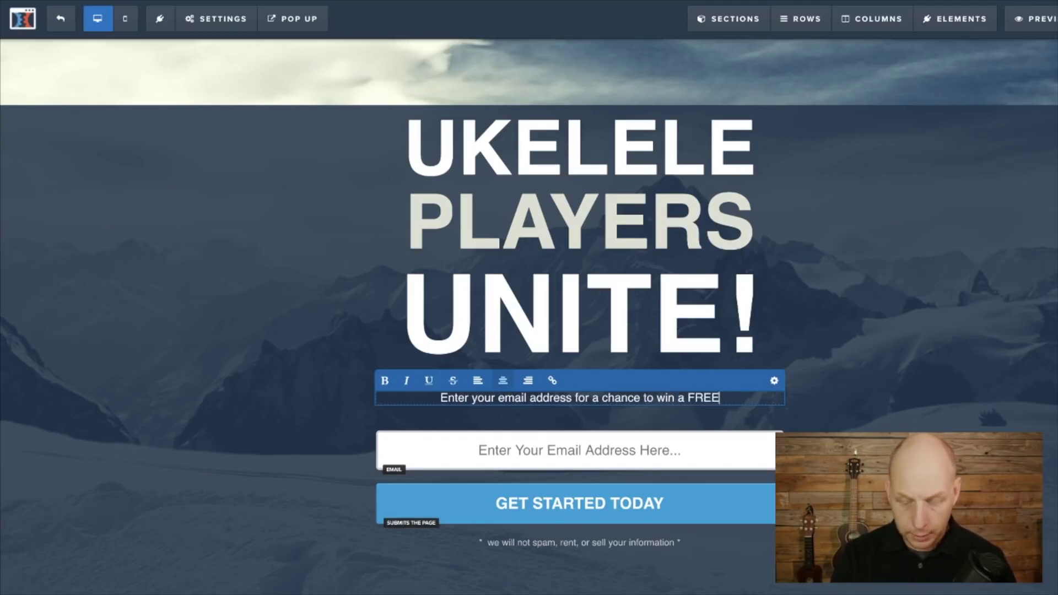
text(ukulele!)
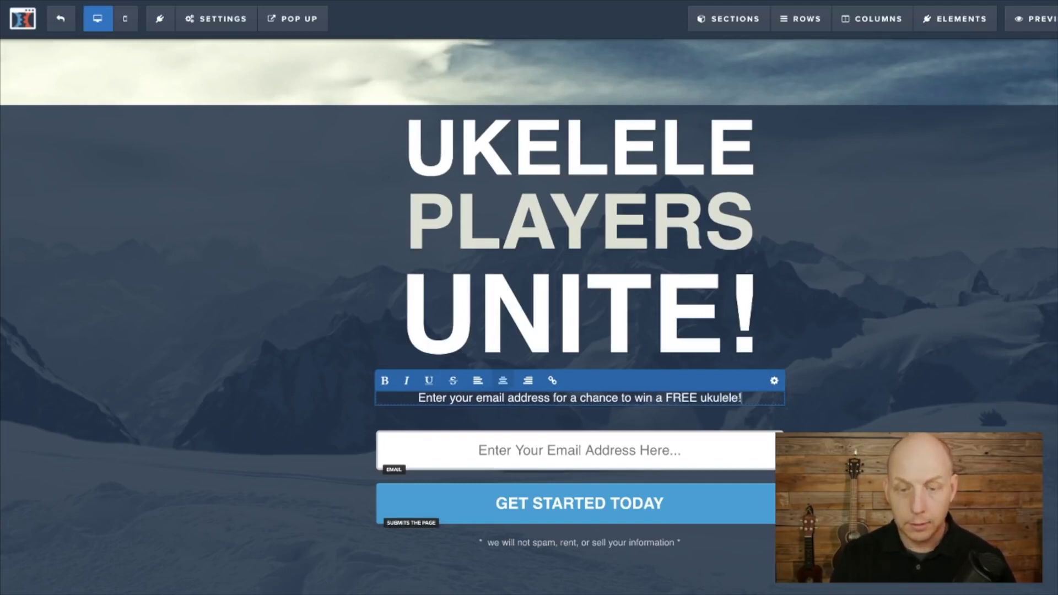
Make the whole sub-headline bold and enlarge its font until the sentence fills two lines
key(ctrl+a)
key(ctrl+b)
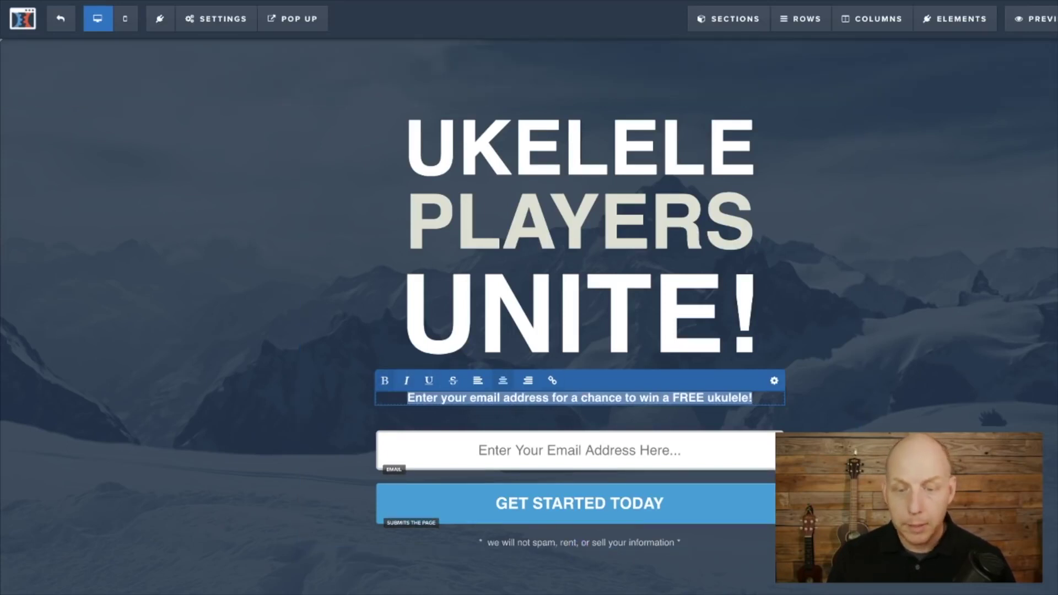
click(774, 380)
drag(1025, 186, 1055, 186)
Set the bold color of the sub-headline to the yellow conversion color
click(1036, 373)
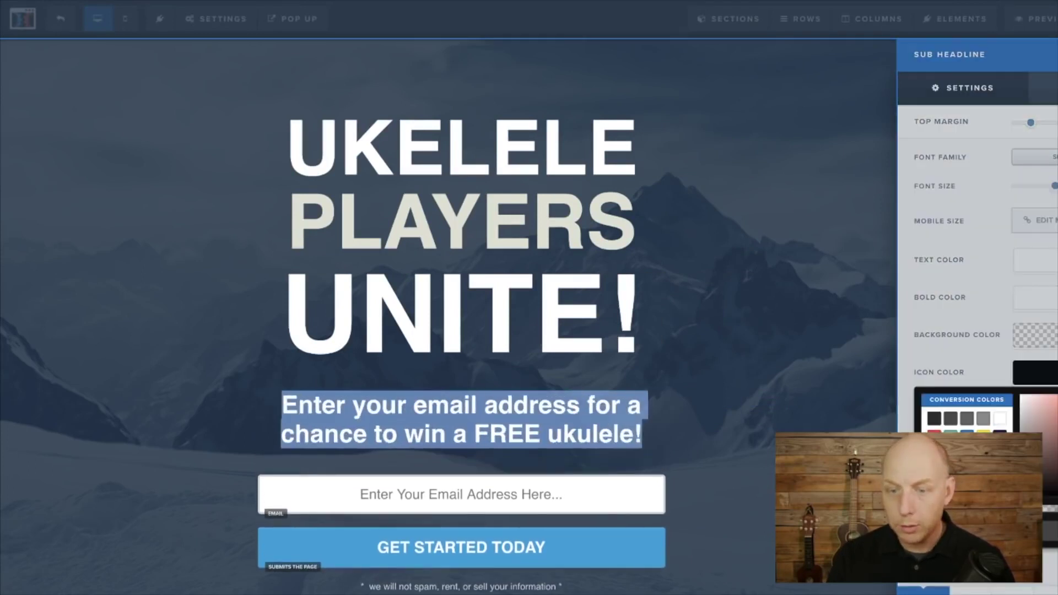
key(Escape)
click(1035, 298)
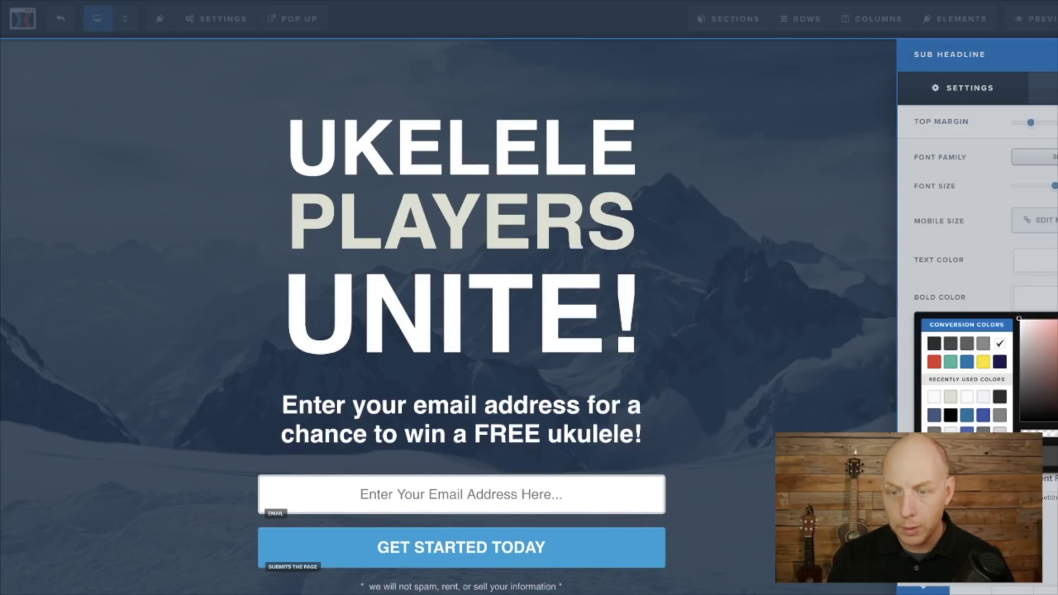
click(983, 362)
key(Escape)
key(Escape)
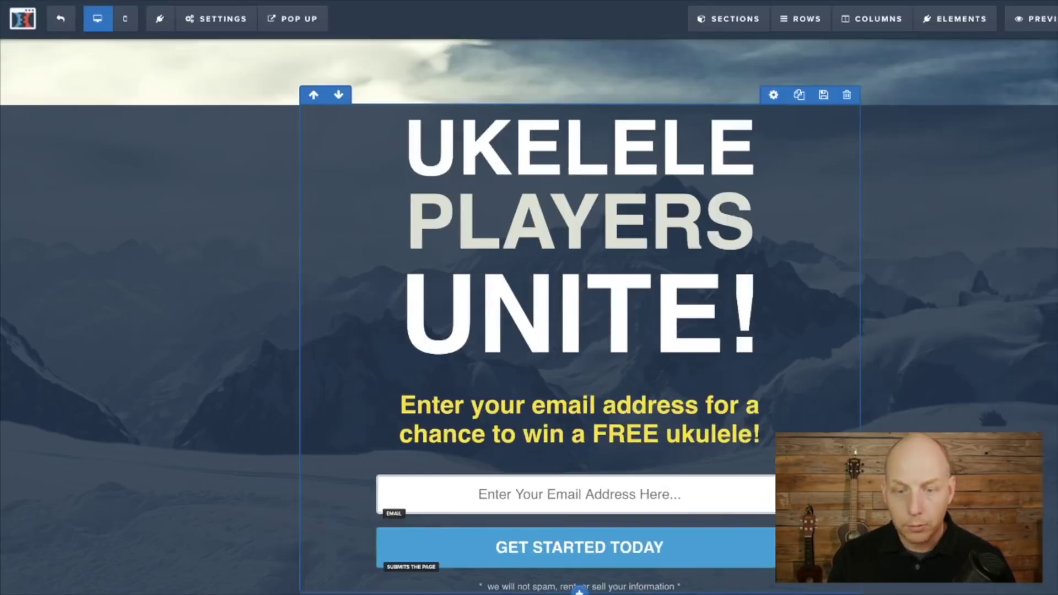
Reduce the sub-headline's top margin to move it closer to the "UNITE!" headline
click(725, 382)
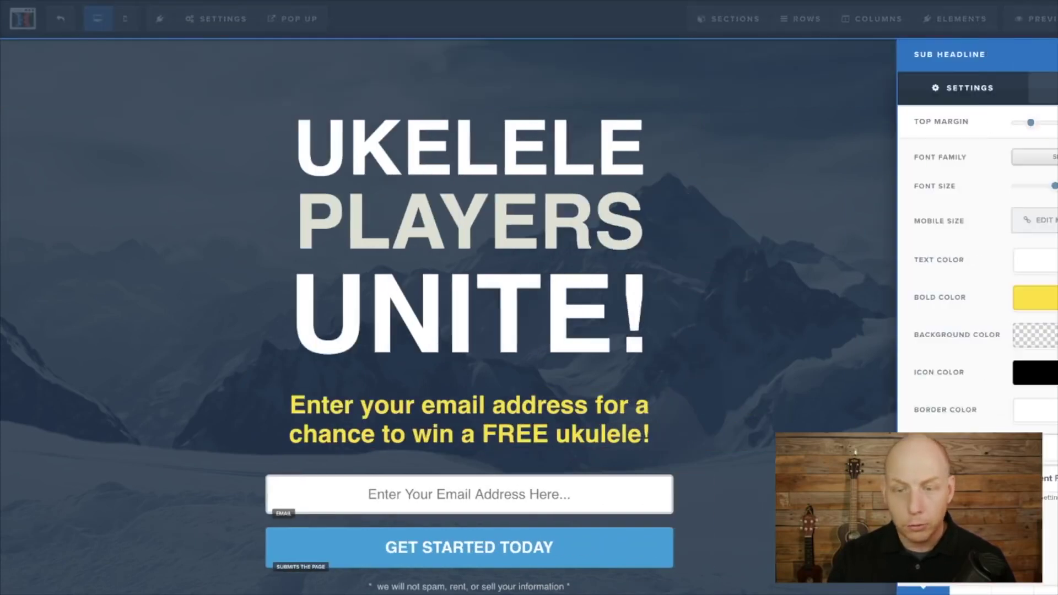
drag(1031, 123, 1015, 122)
key(Escape)
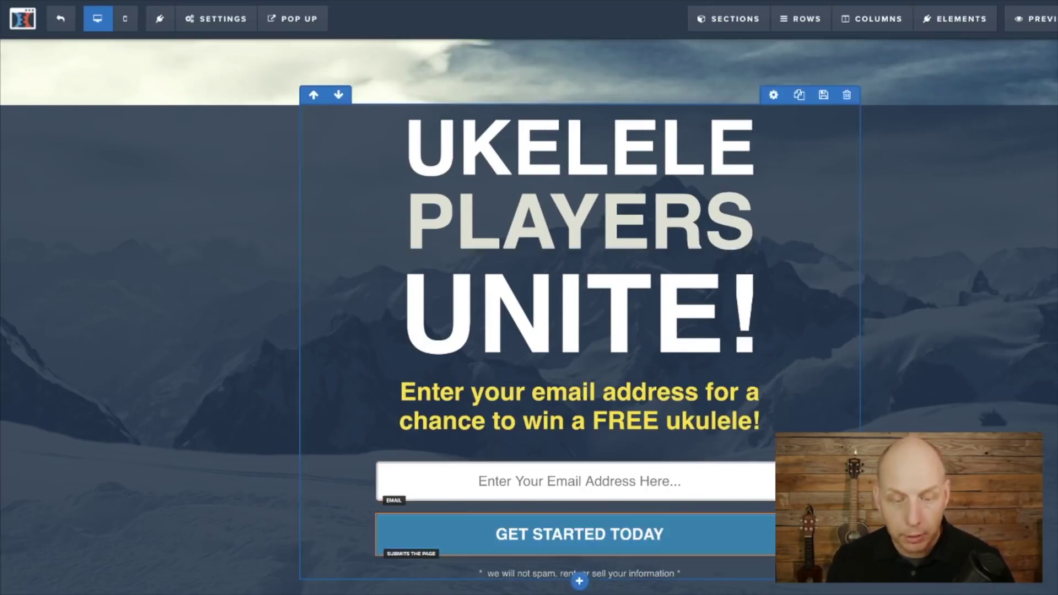
Change the sign-up button's text to "YES! I WANT A FREEE UKULELE!" and its color to the red conversion color
click(725, 506)
drag(1057, 203, 1018, 204)
text(YES)
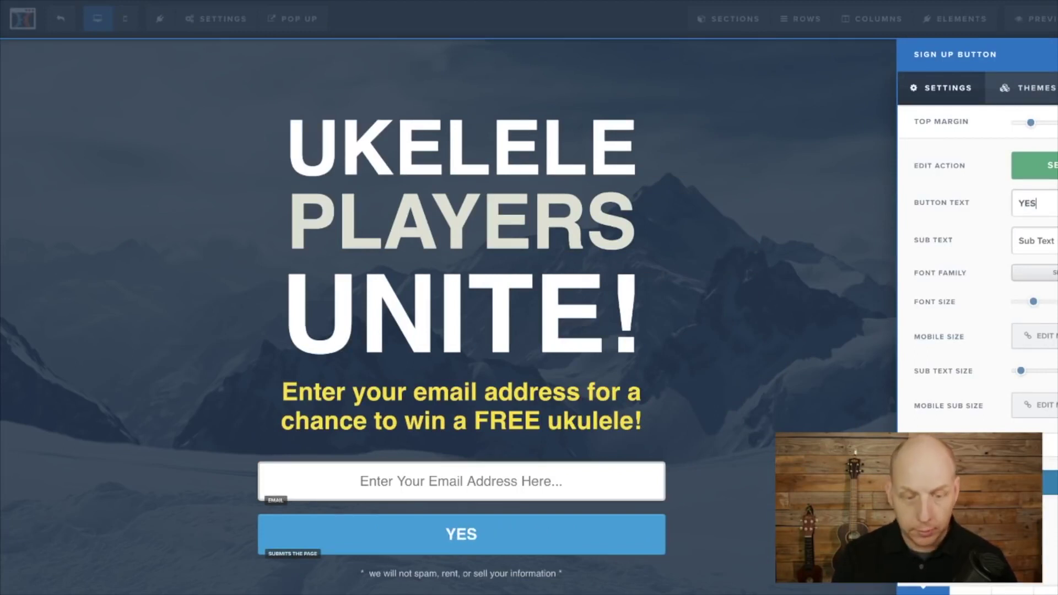
text(! I WANT A FREEE UKU)
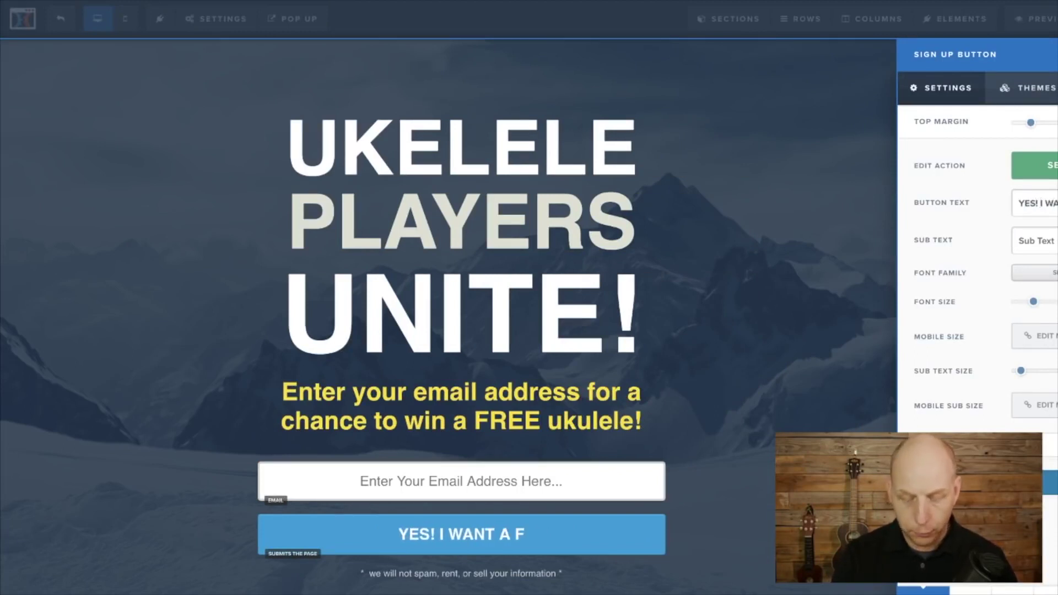
text(LELE!)
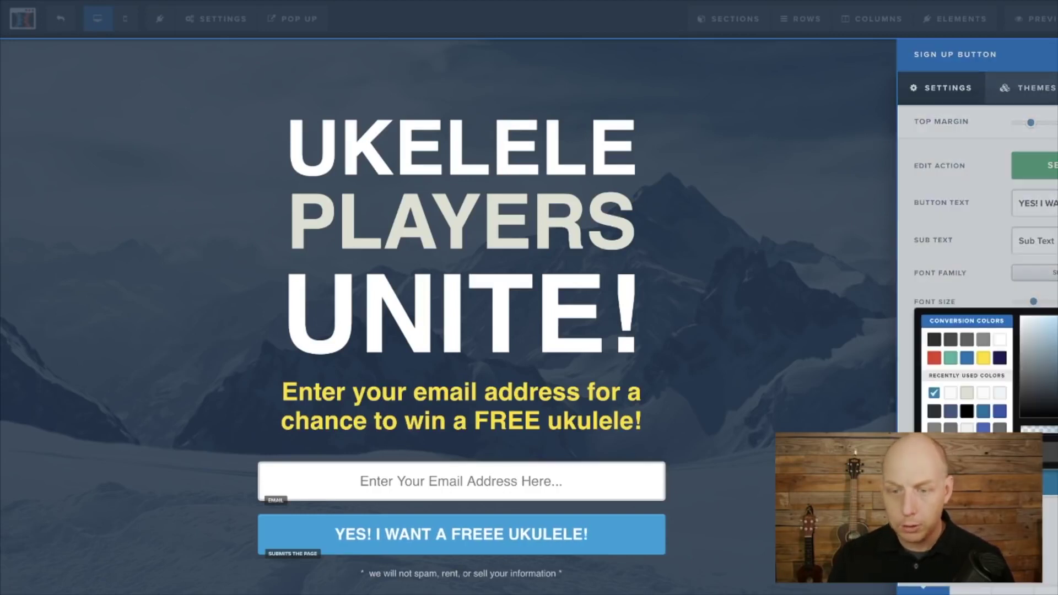
click(934, 357)
key(Escape)
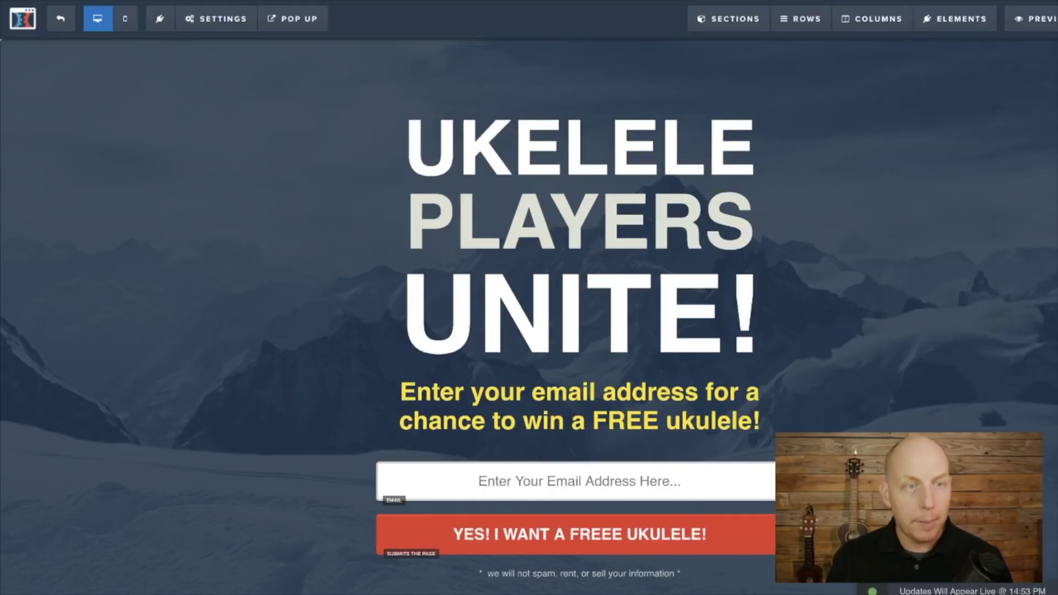
Preview the optin page and test its form by submitting the email address already filled in
click(1033, 18)
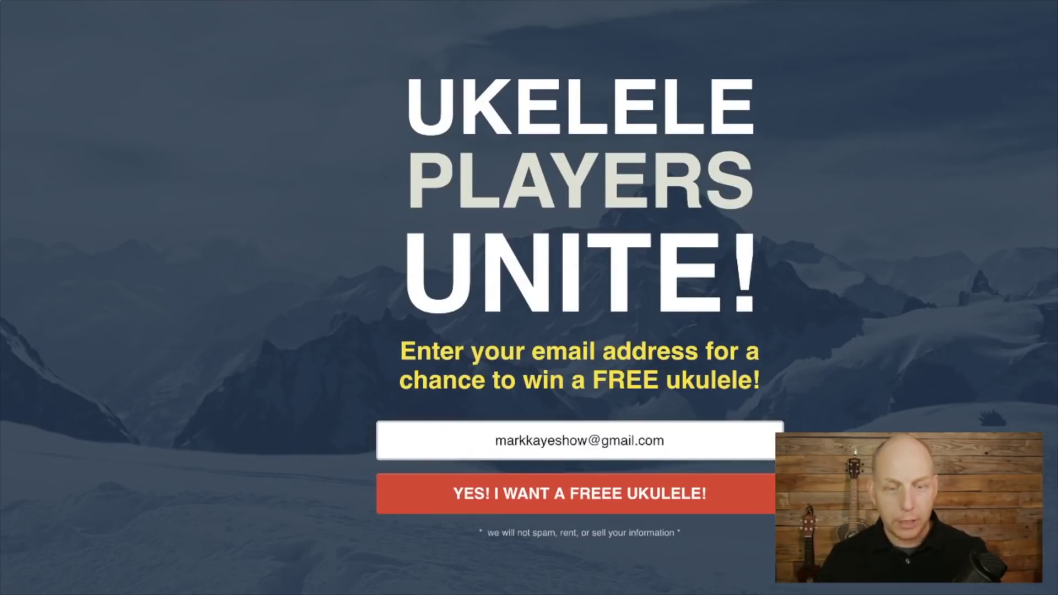
click(665, 440)
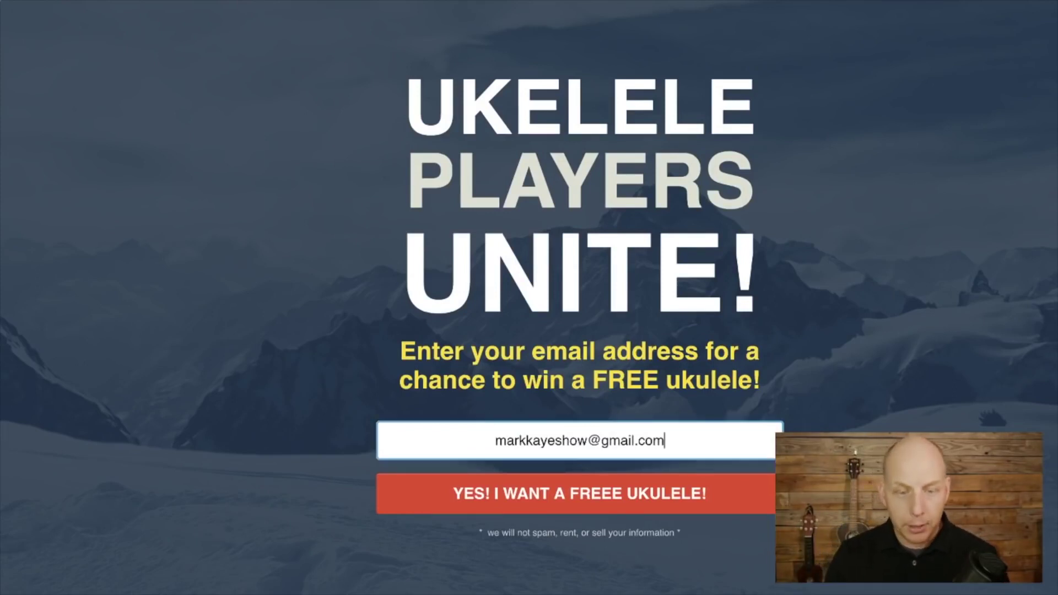
key(Return)
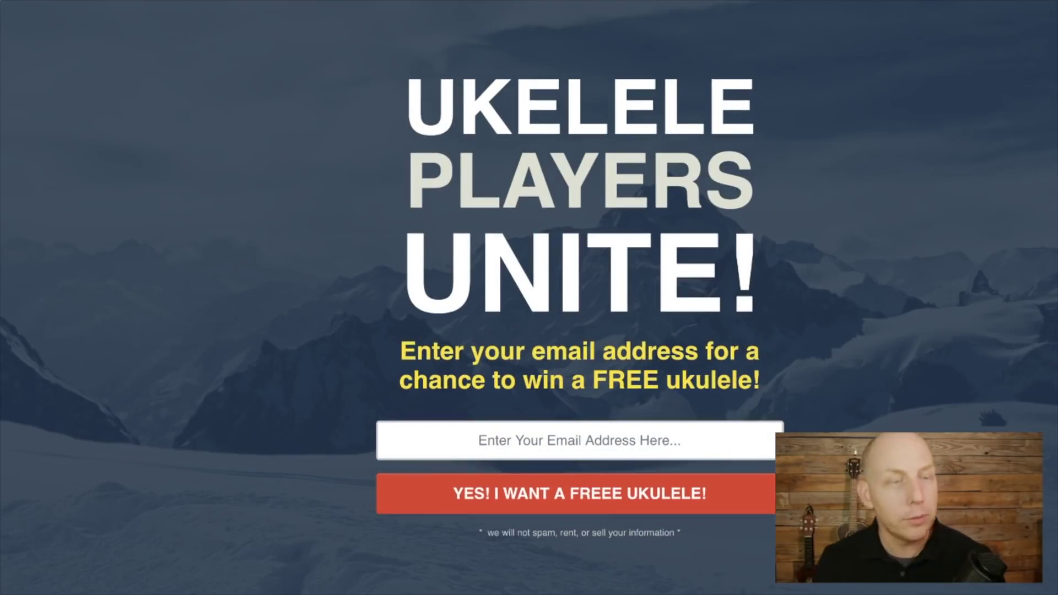
Leave the preview and the optin editor, and apply the "THANKS! Check Your Email" template (Mother Funnel Squeeze Page - 14) to the Thank You step
key(ctrl+shift+Tab)
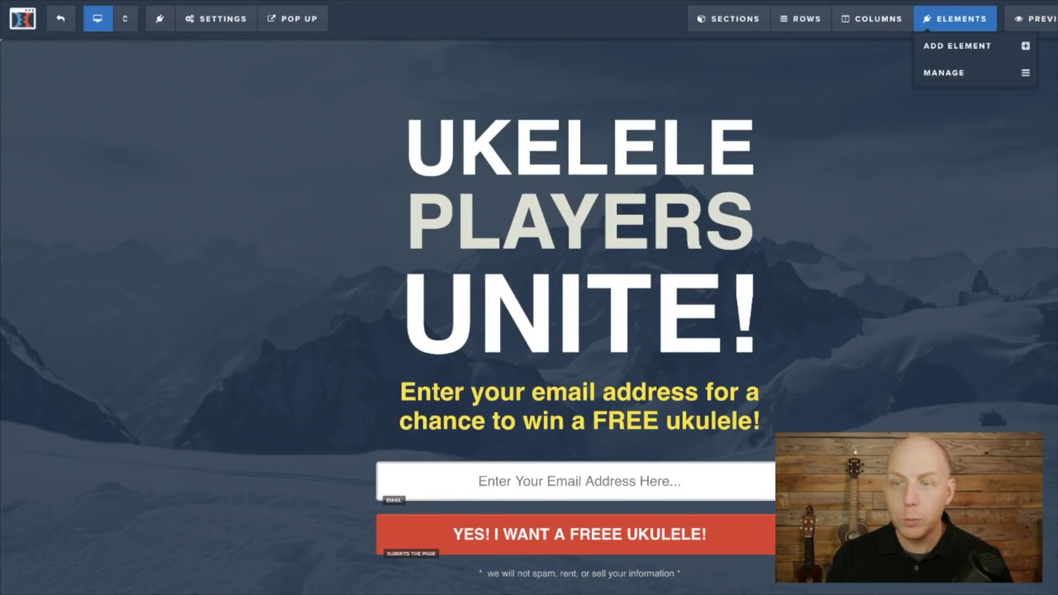
click(61, 20)
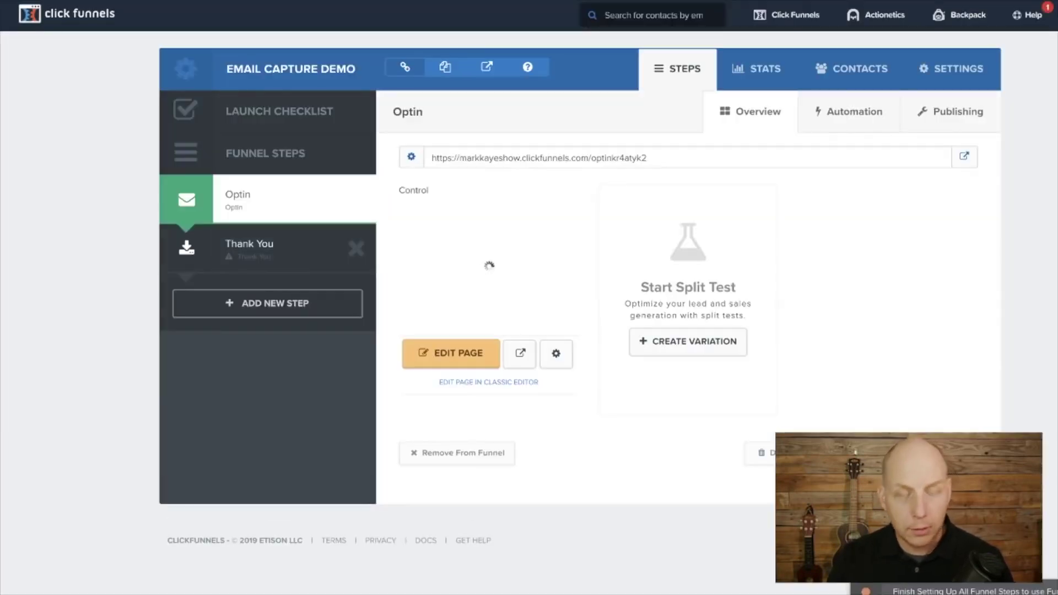
click(249, 244)
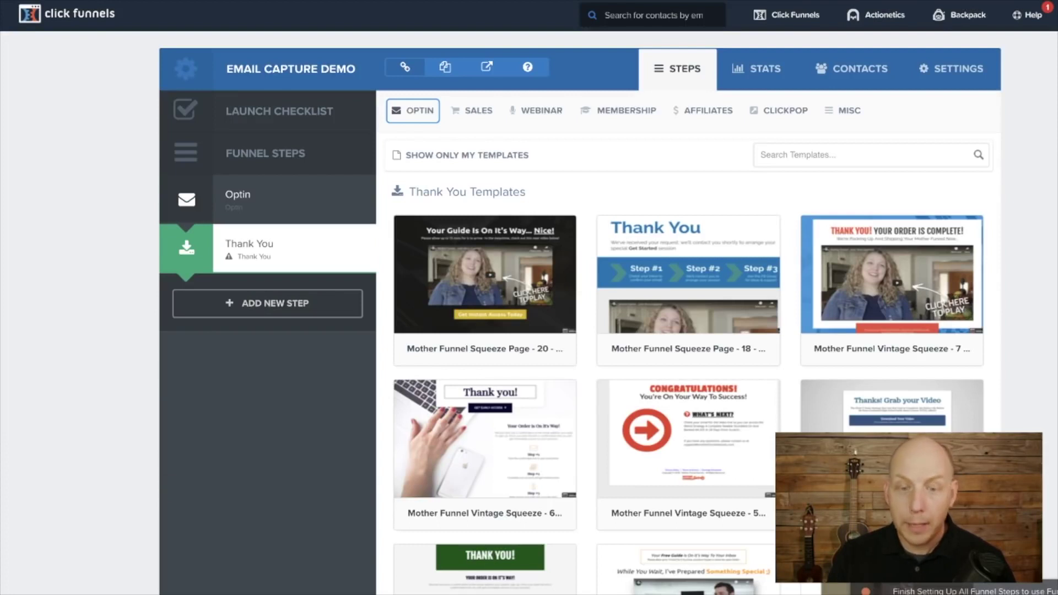
scroll(689, 259, down, 3)
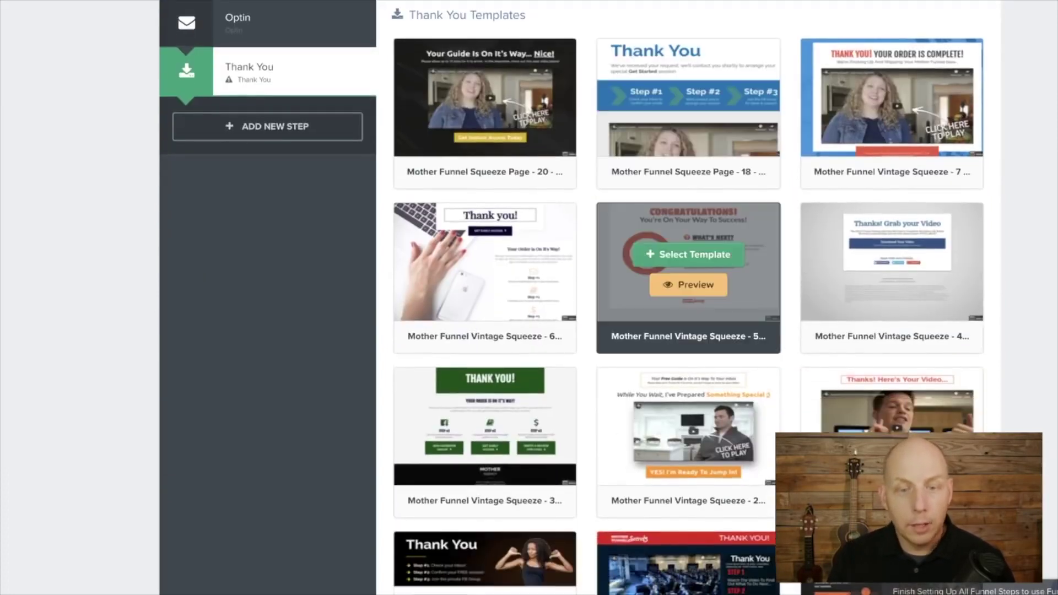
scroll(689, 259, up, 2)
scroll(689, 237, down, 3)
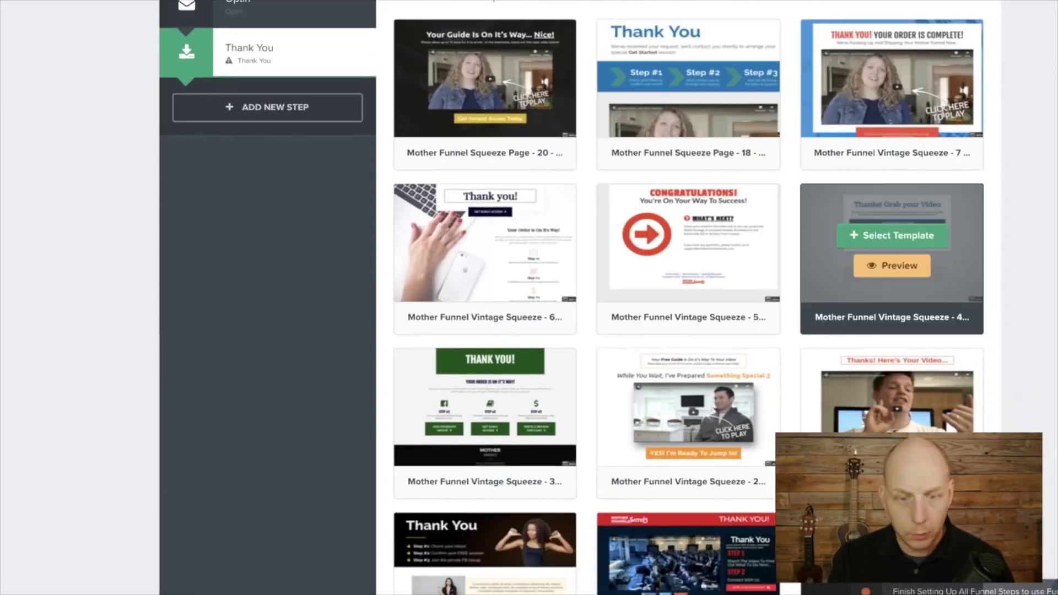
scroll(893, 193, down, 2)
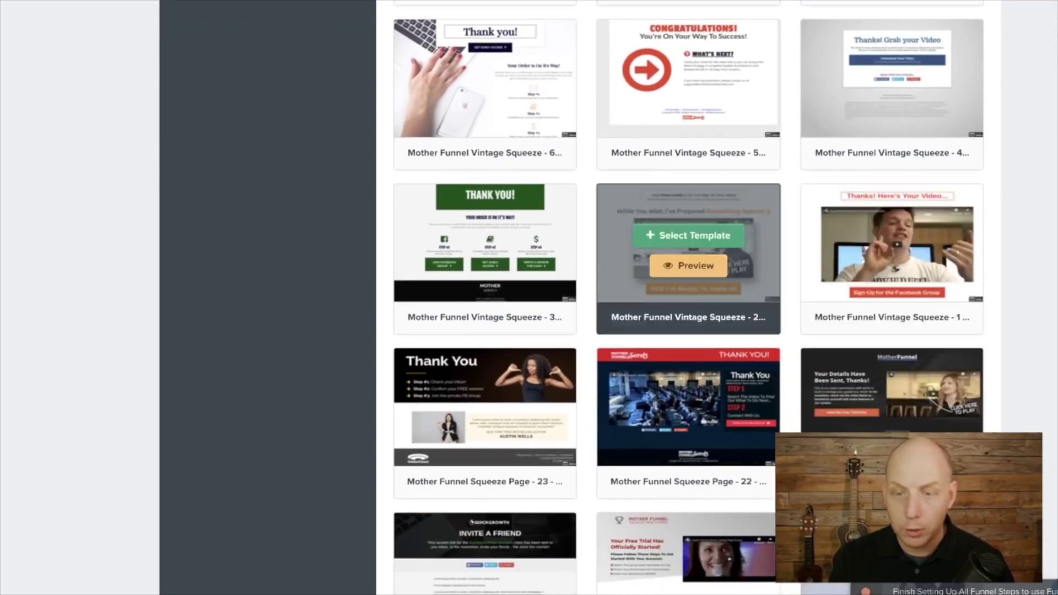
scroll(794, 308, down, 2)
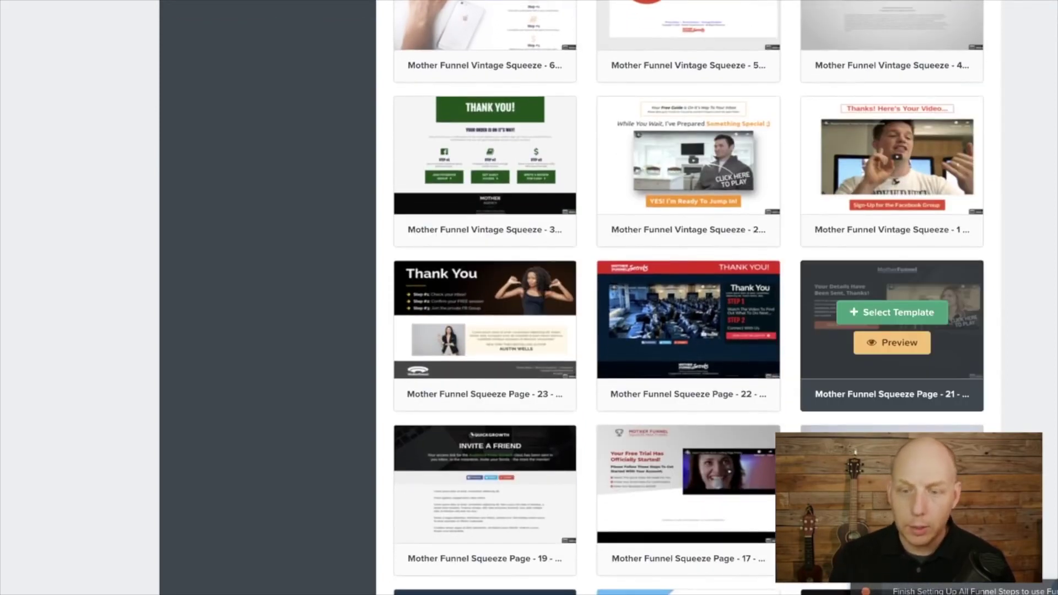
scroll(689, 259, down, 2)
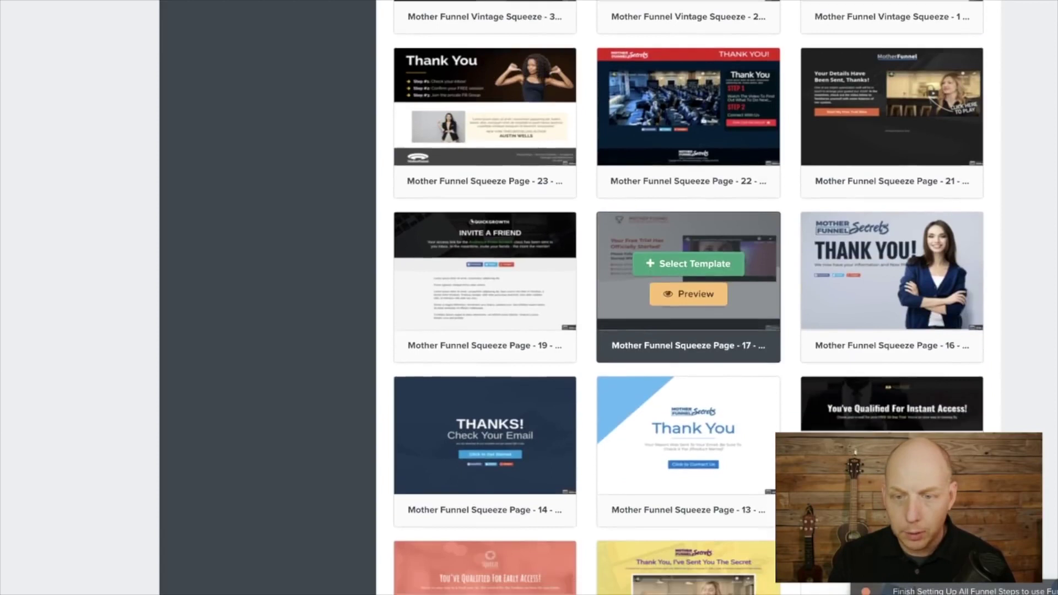
scroll(689, 259, down, 2)
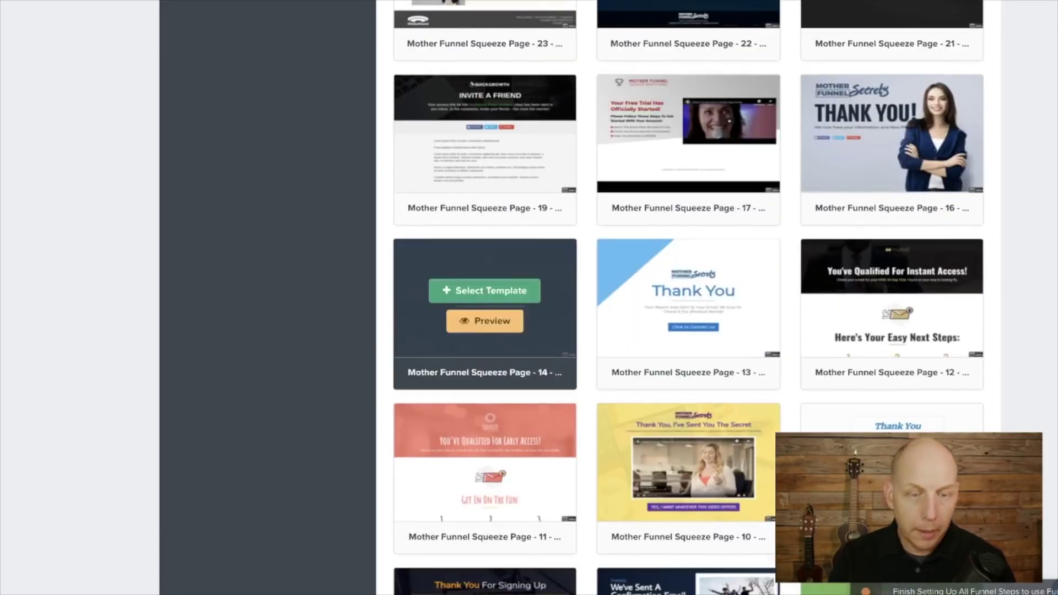
click(485, 291)
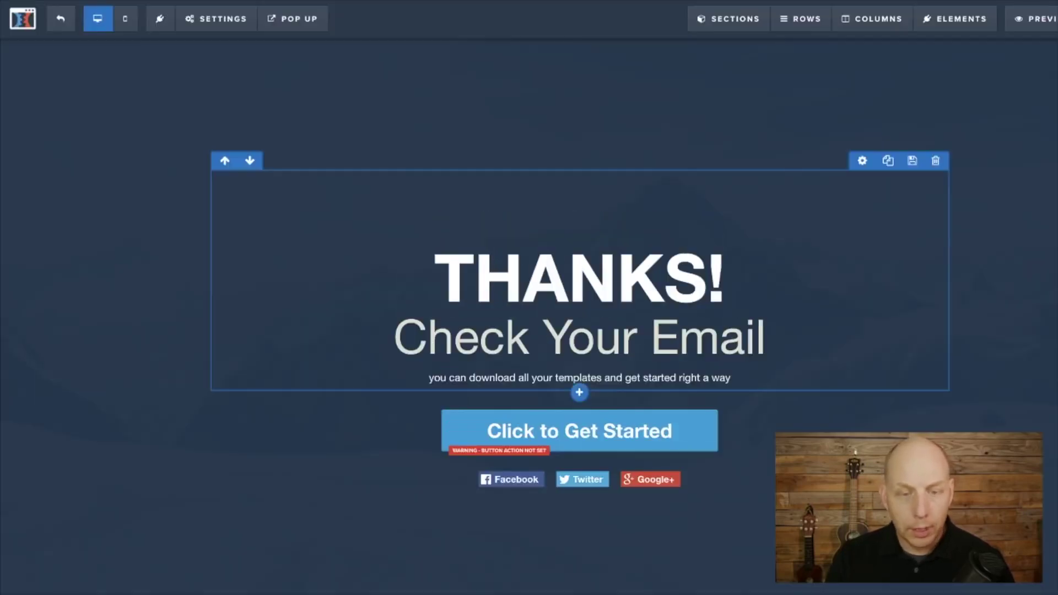
Replace the "THANKS!" headline on the thank-you page with "WOOHOO!"
click(617, 279)
click(617, 279)
key(ctrl+a)
text(WOOHOO!)
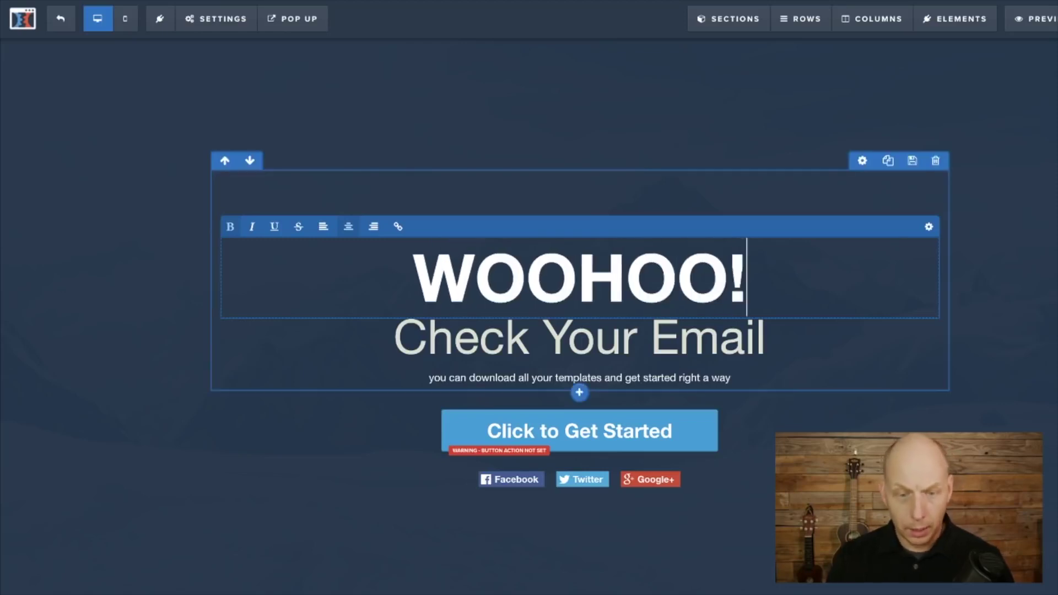
Replace the "Check Your Email" subheadline on the thank-you page with "We will EMAIL you if you win!"
click(580, 336)
key(ctrl+a)
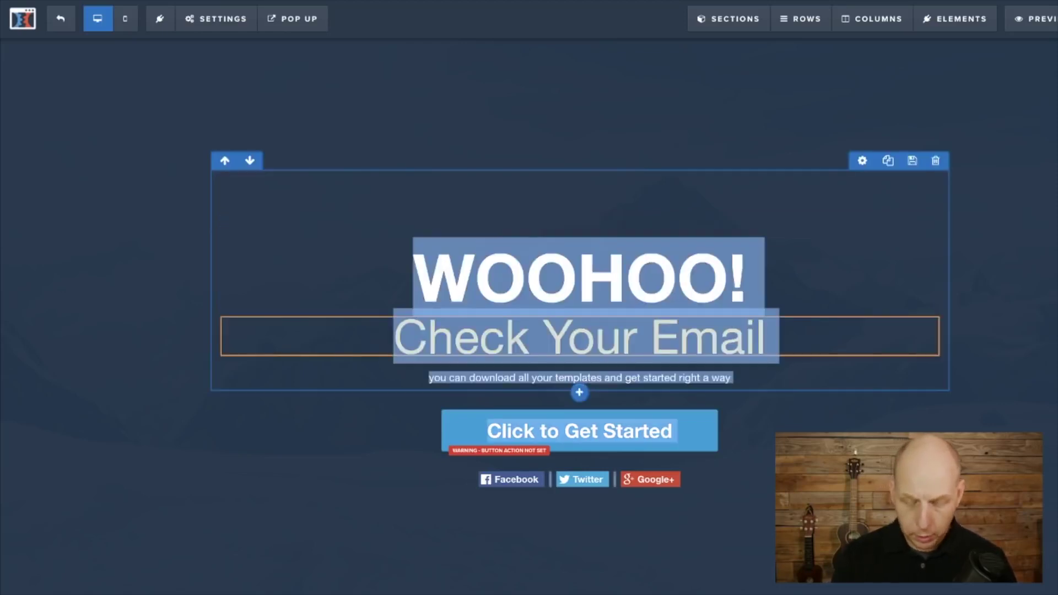
scroll(529, 298, down, 5)
scroll(529, 298, up, 3)
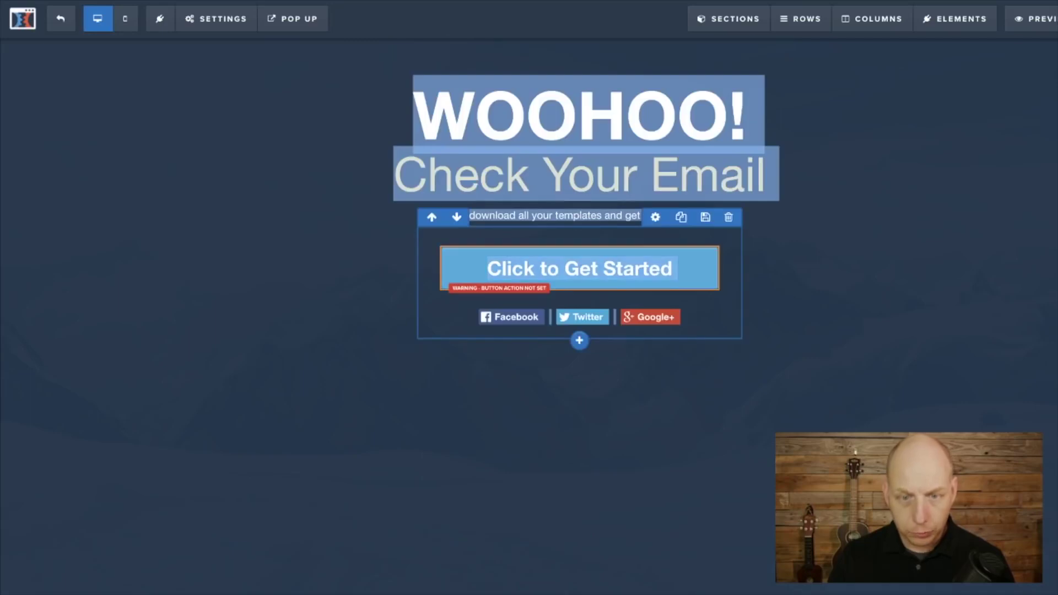
click(579, 232)
key(ctrl+a)
text(We will EM)
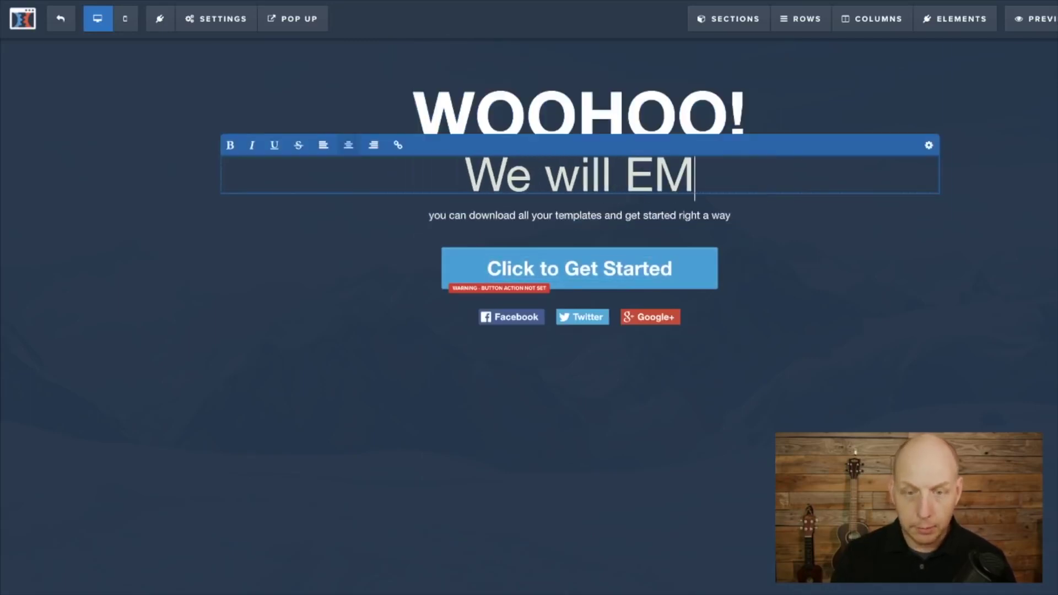
text(AIL y)
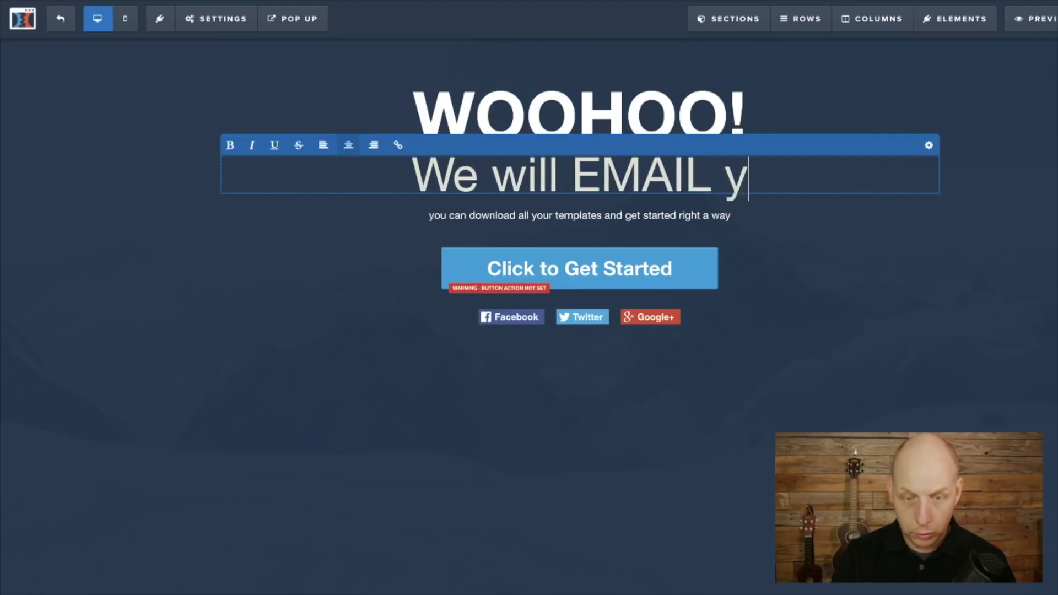
text(ou if you win!)
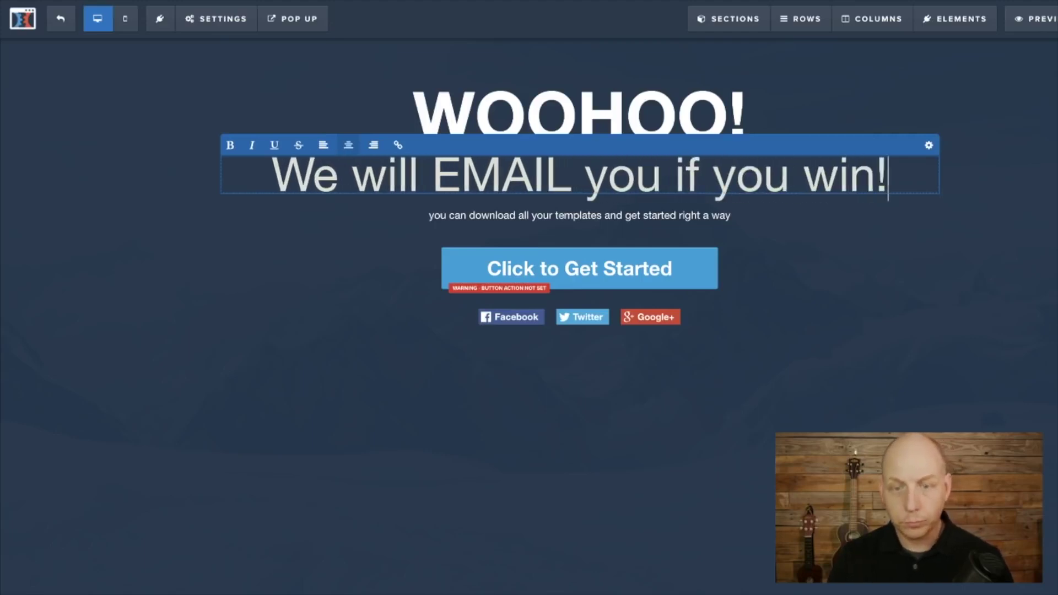
Reduce the font size of the "We will EMAIL you if you win!" subheadline in its settings
scroll(579, 198, down, 1)
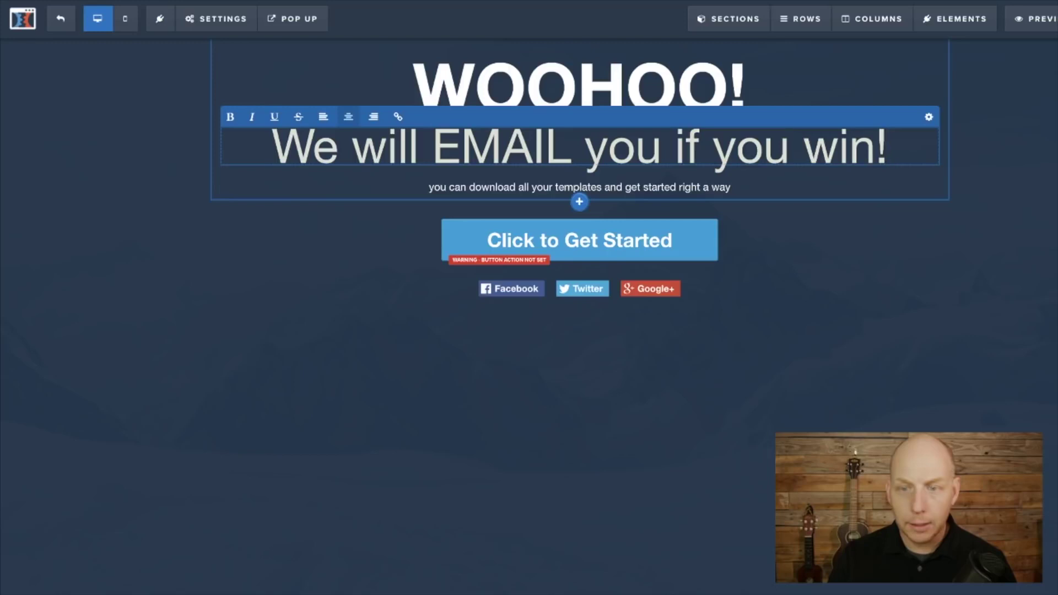
click(929, 117)
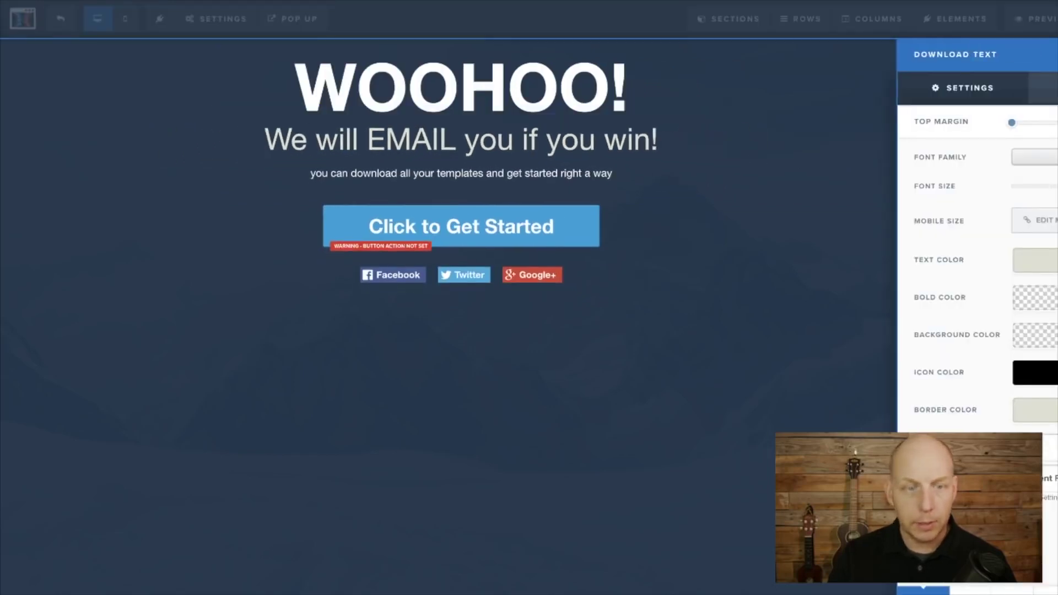
click(659, 171)
Replace the small template download text under the subheadline with "You may REENTER Every week! :)"
triple_click(659, 171)
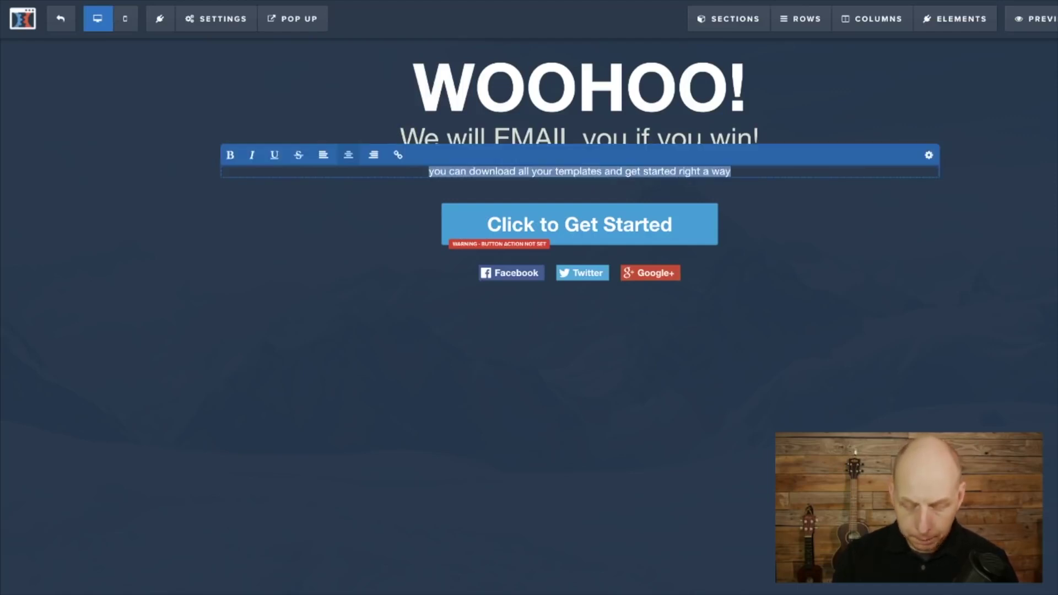
text(You may REE)
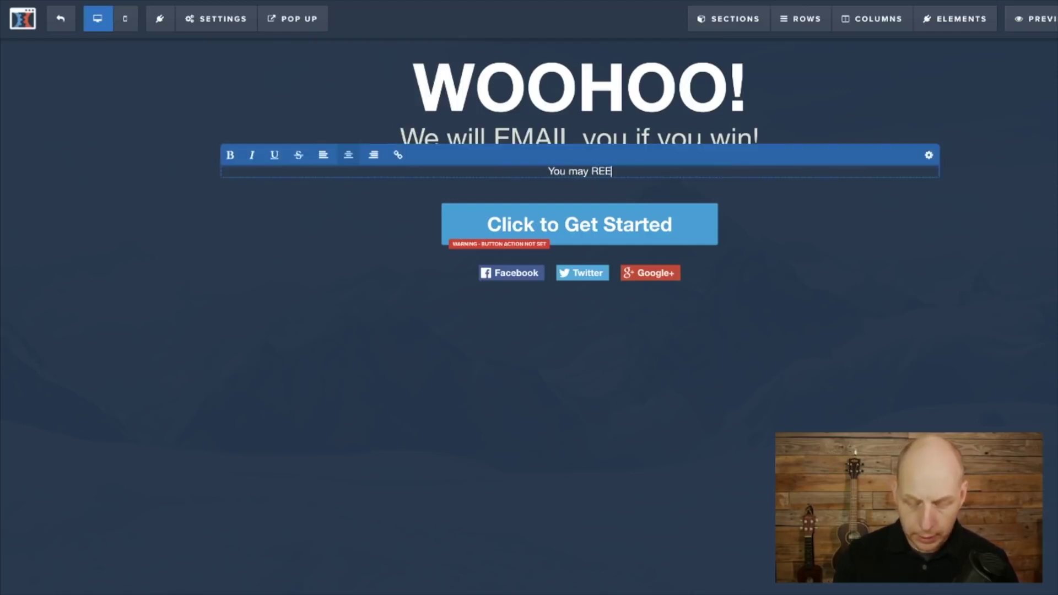
text(NTER E)
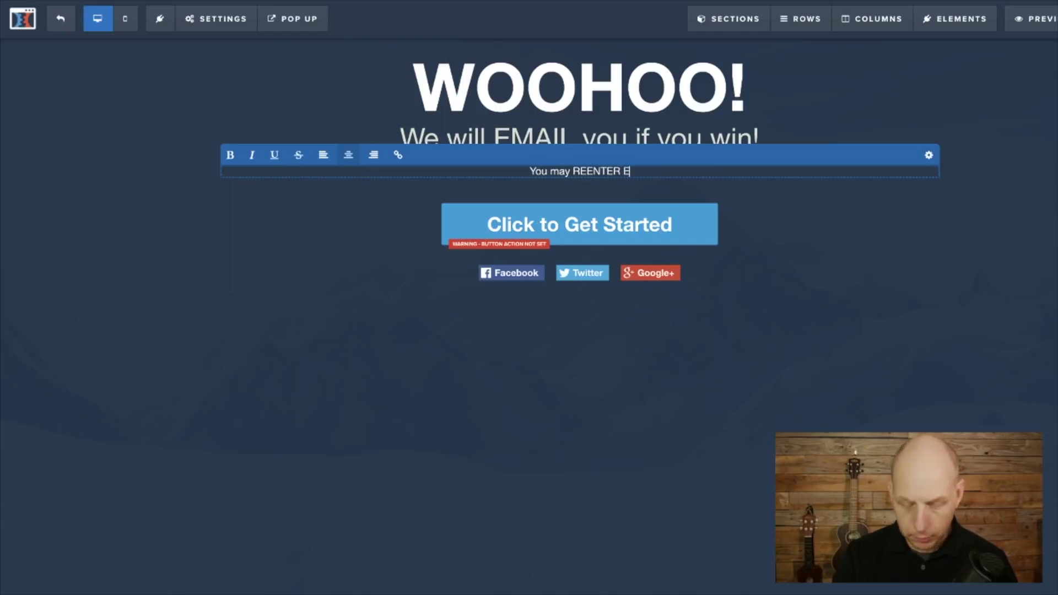
text(very week! :))
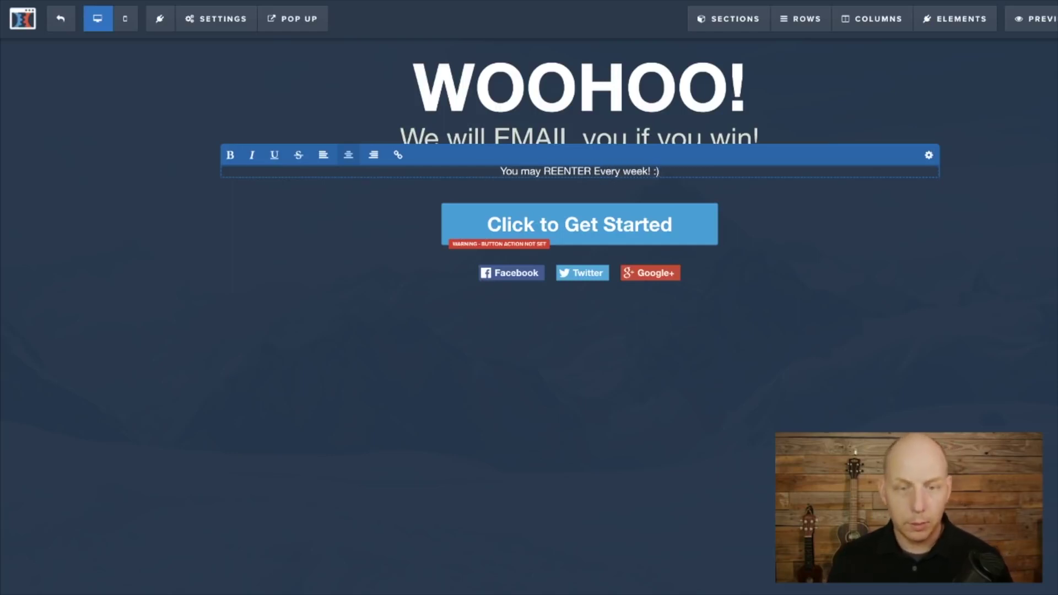
click(579, 224)
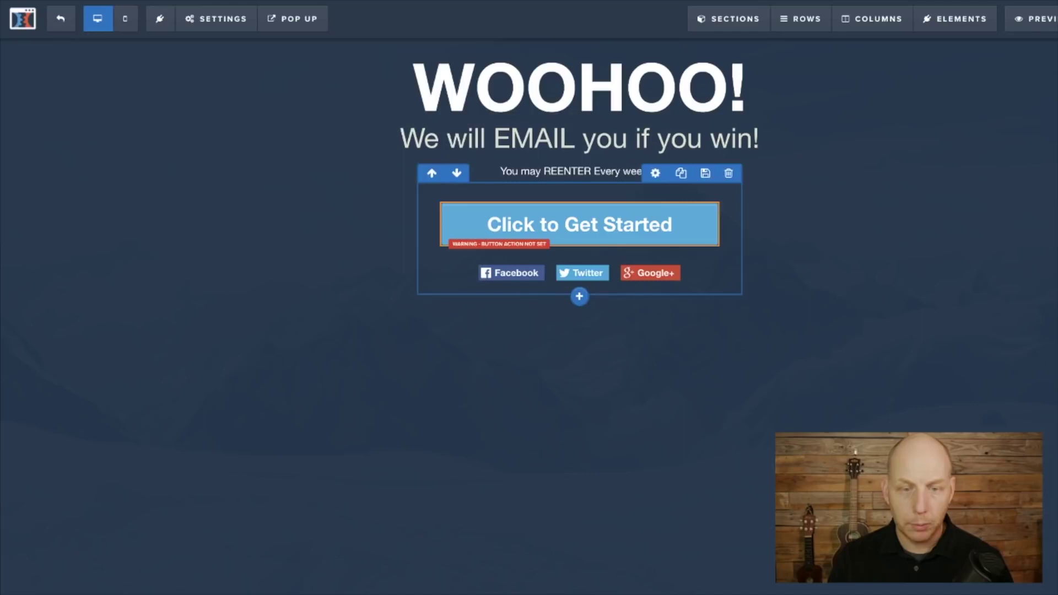
scroll(579, 221, up, 3)
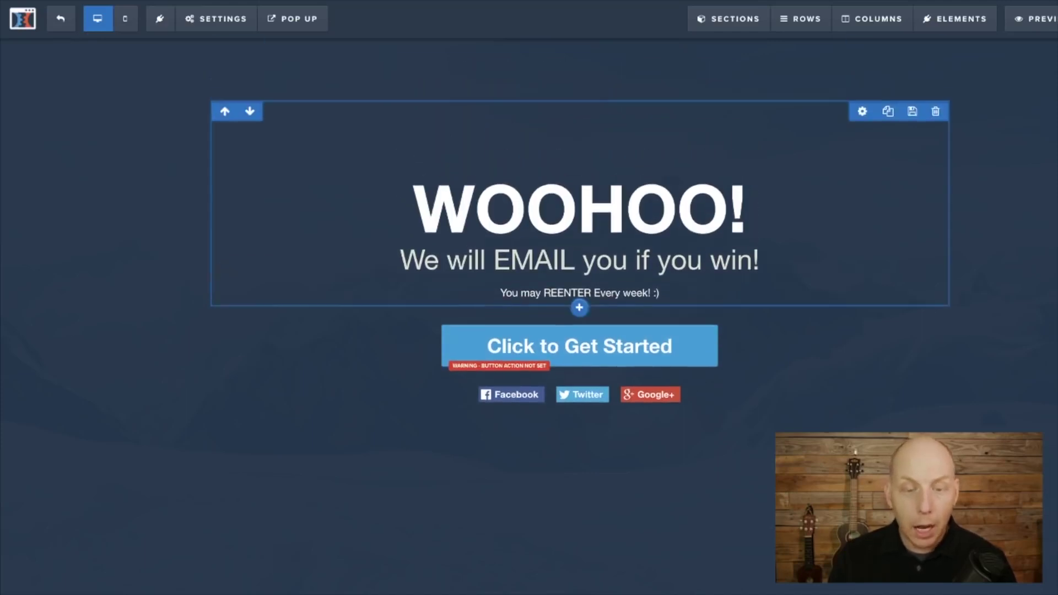
Delete the "Click to Get Started" button and the row with the social share buttons from the thank-you page
mouse_move(684, 342)
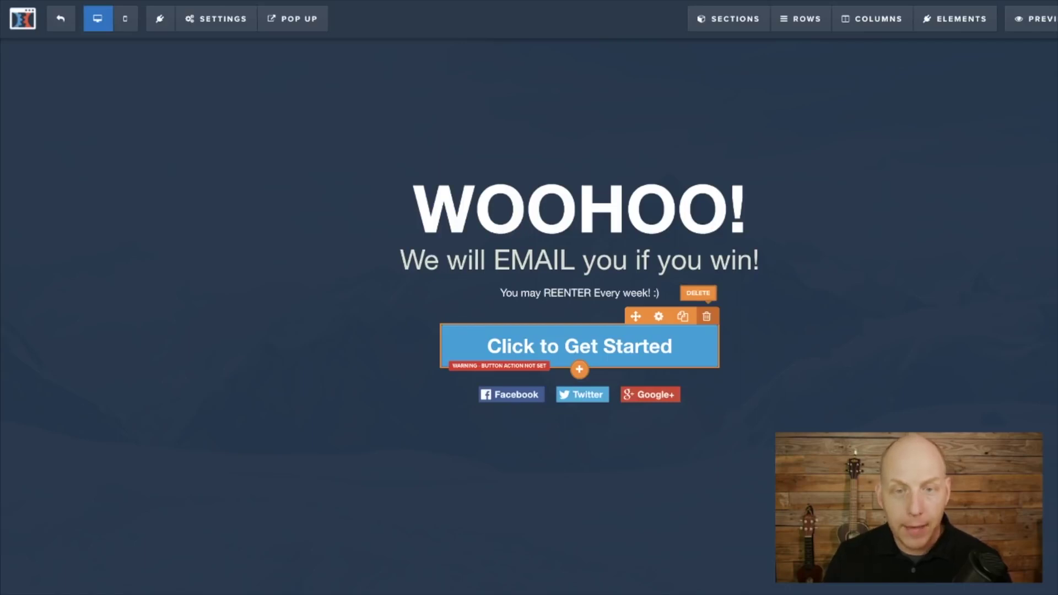
click(707, 316)
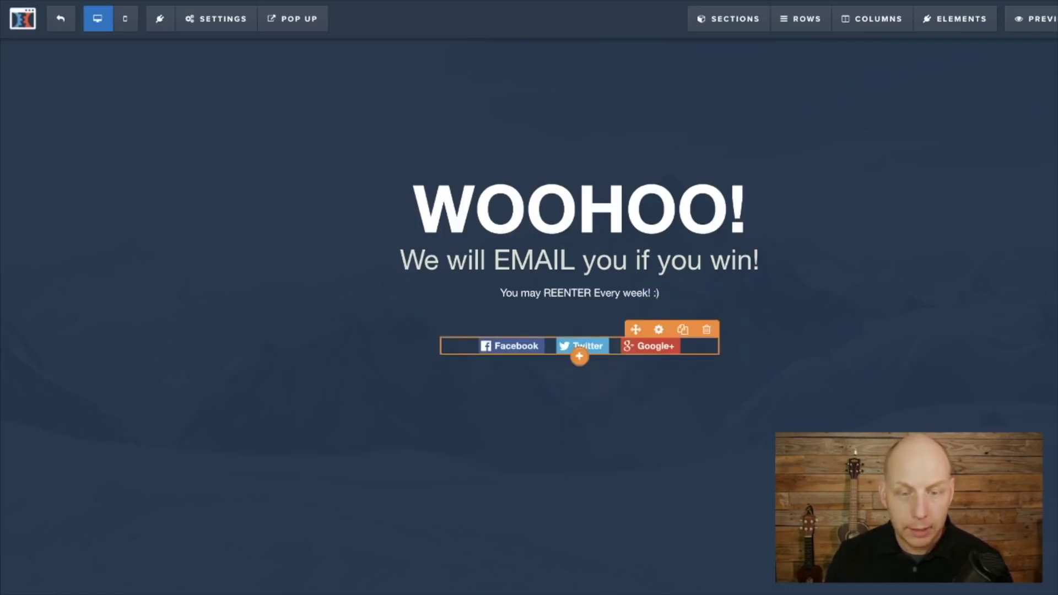
click(659, 330)
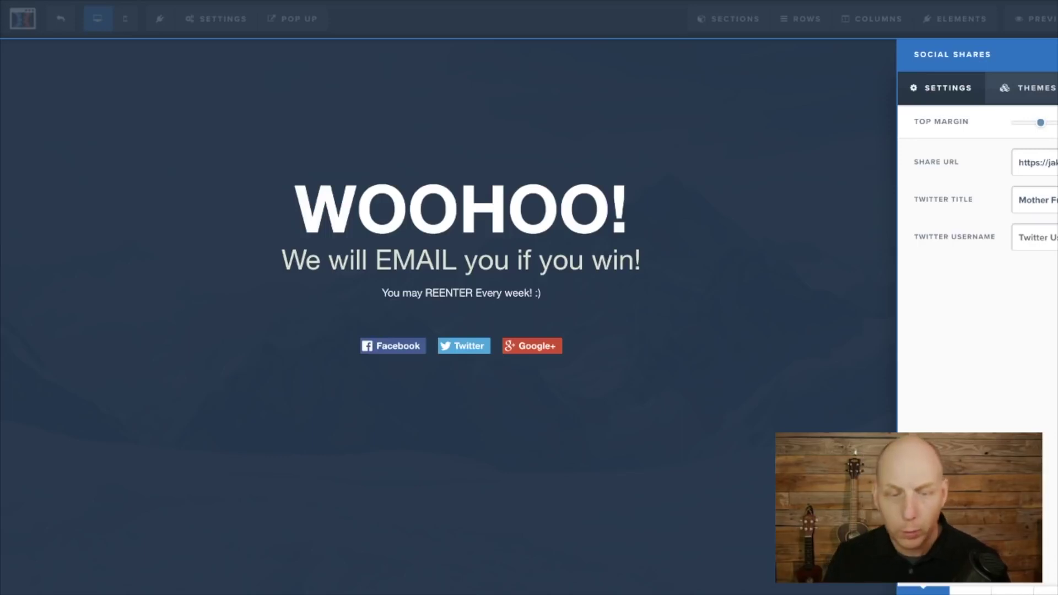
click(659, 220)
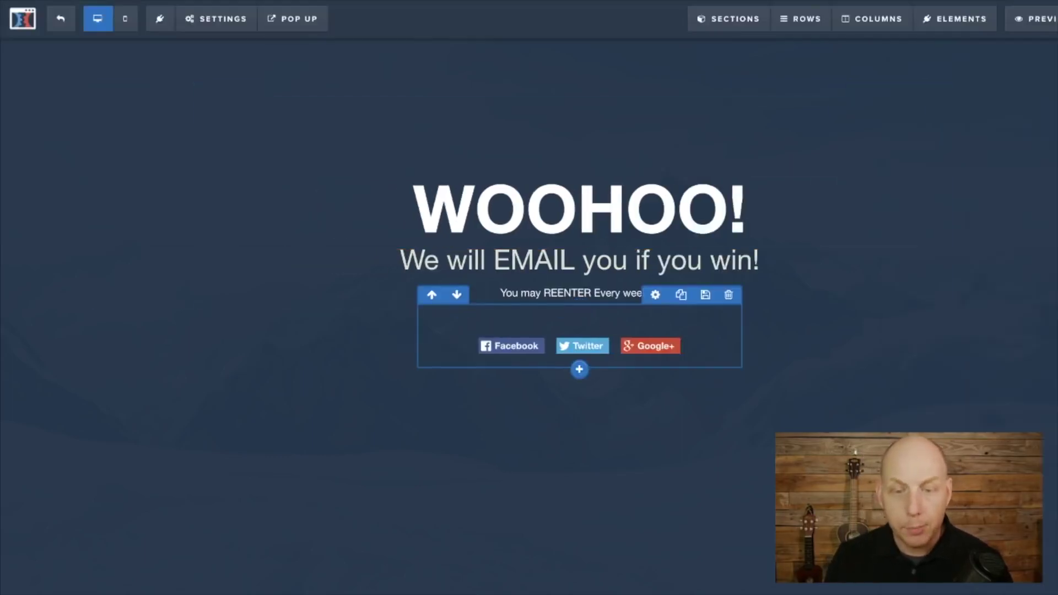
click(729, 294)
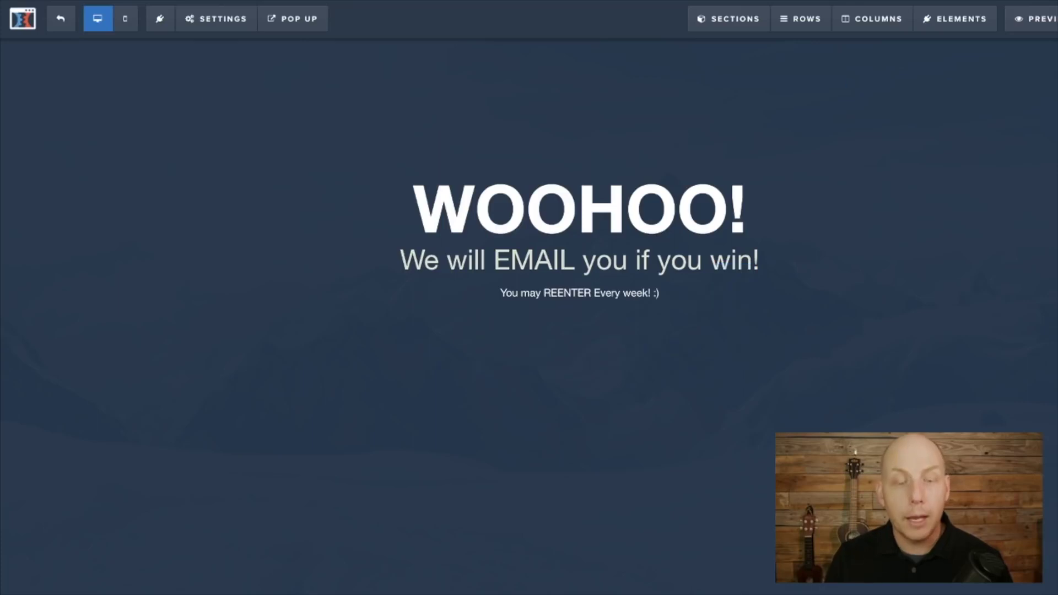
Exit the thank-you page editor and open the funnel's Optin step
click(956, 19)
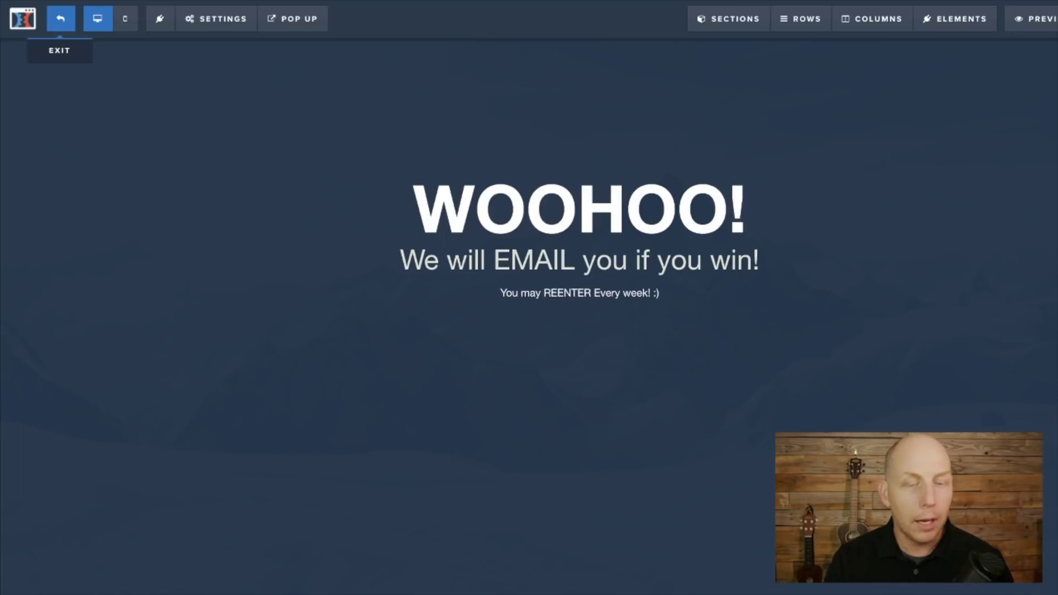
mouse_move(271, 28)
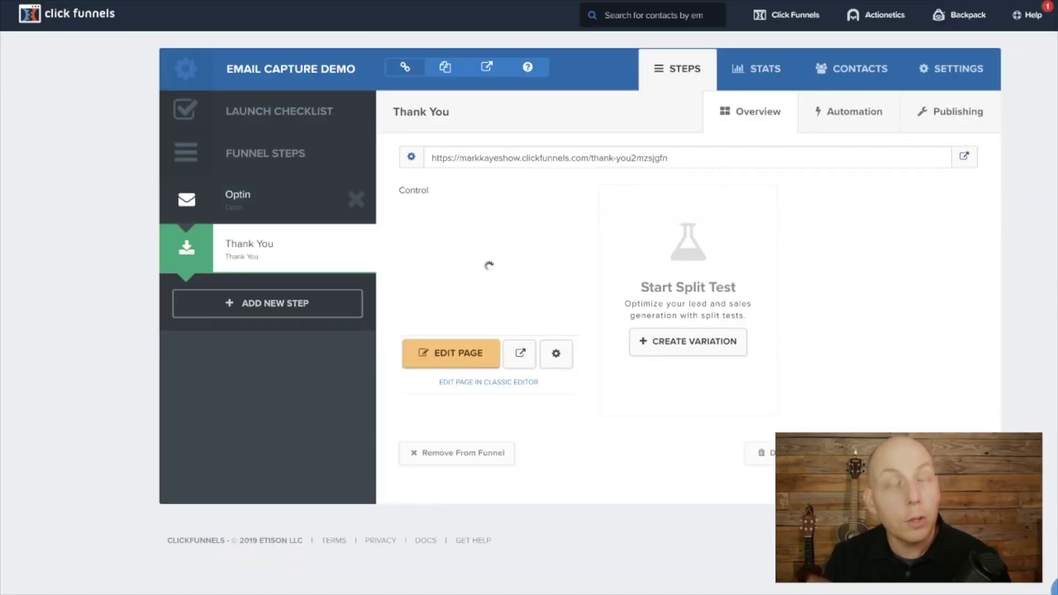
click(268, 199)
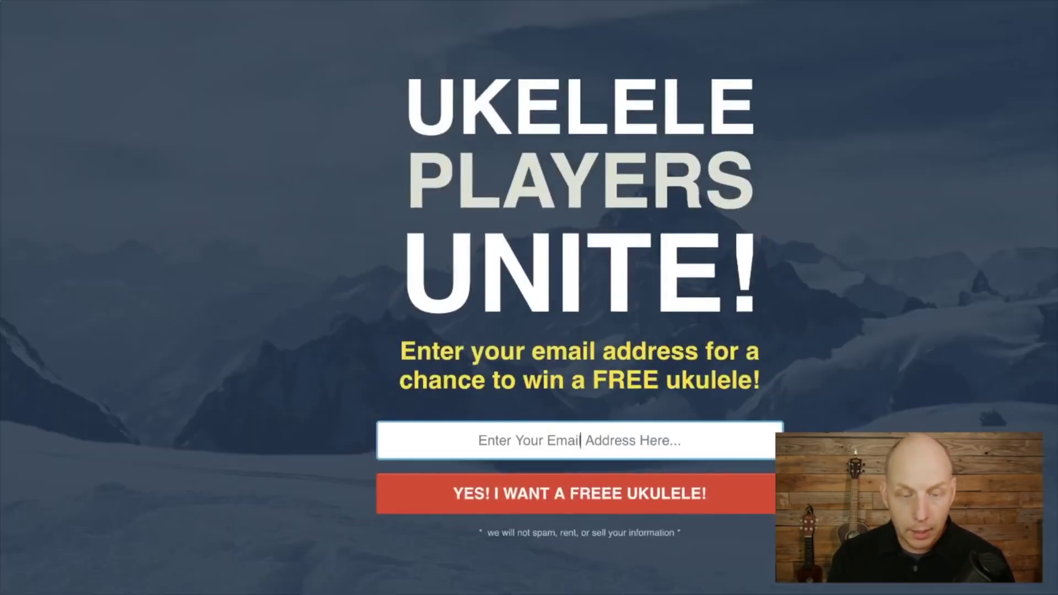
Test the live optin page by filling in the suggested email address and submitting the form
key(Down)
key(Return)
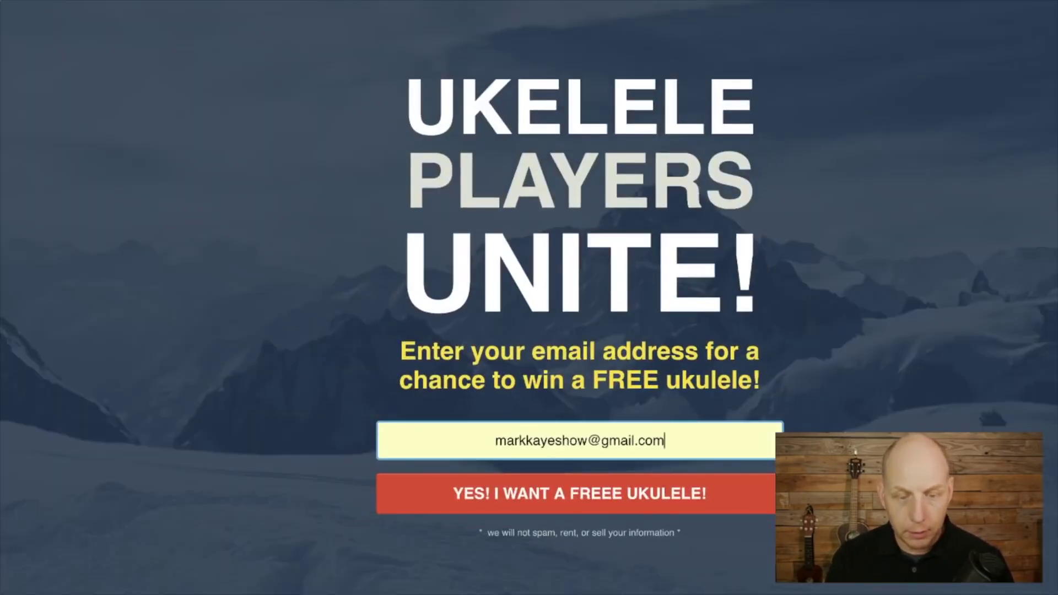
key(Return)
key(Return)
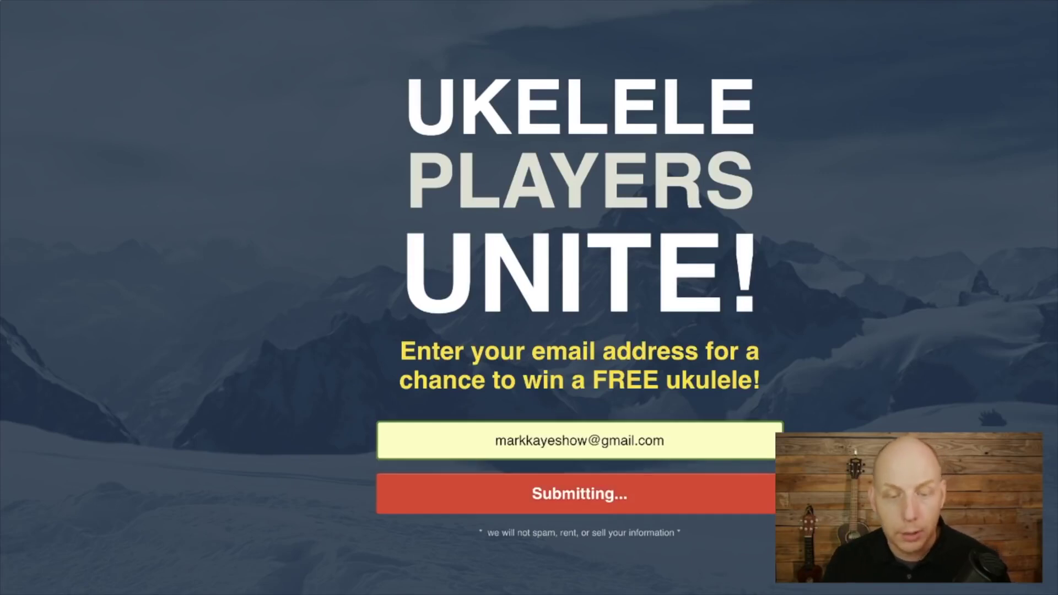